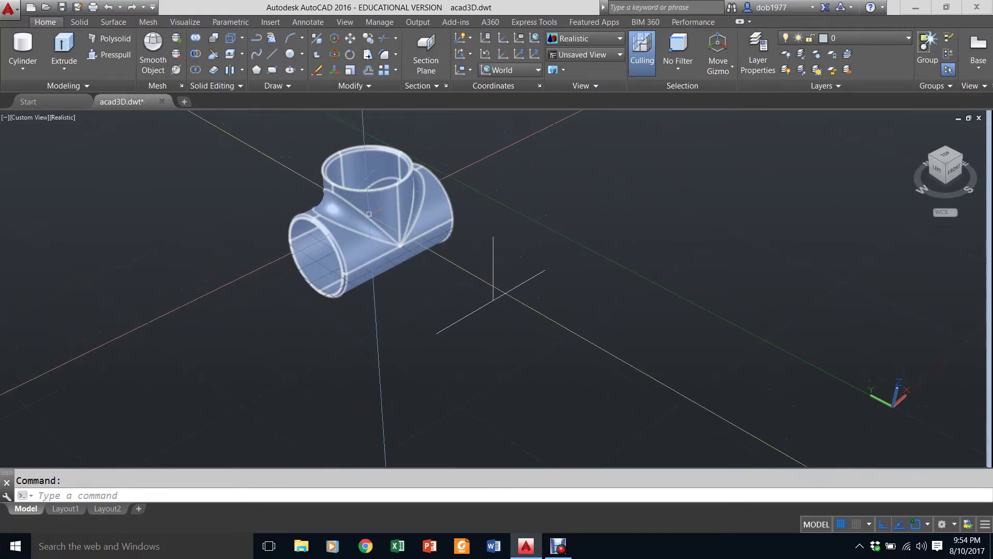
Move the tee pipe with MOVE, picking the base and destination points.
{"action": "type", "text": "m"}
{"action": "key", "text": "Return"}
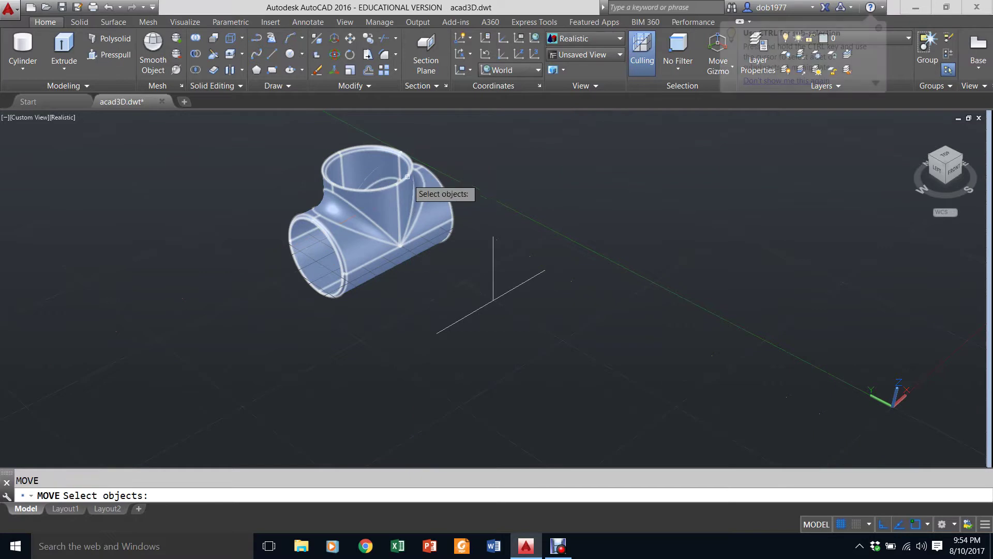
{"action": "left_click", "coordinate": [407, 182]}
{"action": "key", "text": "Return"}
{"action": "left_click", "coordinate": [371, 230]}
{"action": "left_click", "coordinate": [371, 230]}
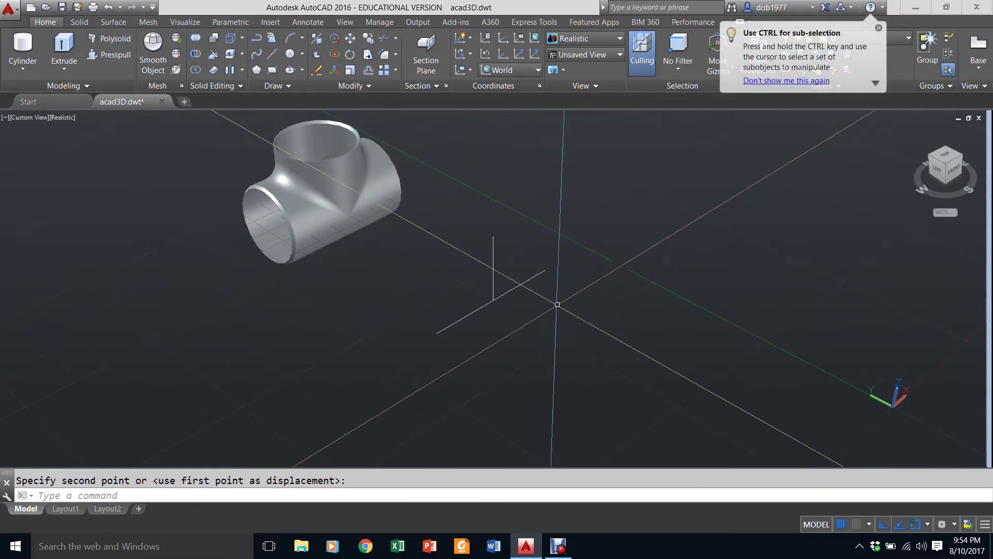
Window-select and delete the short guide lines, undo once, then erase the leftover lines.
{"action": "left_click", "coordinate": [515, 308]}
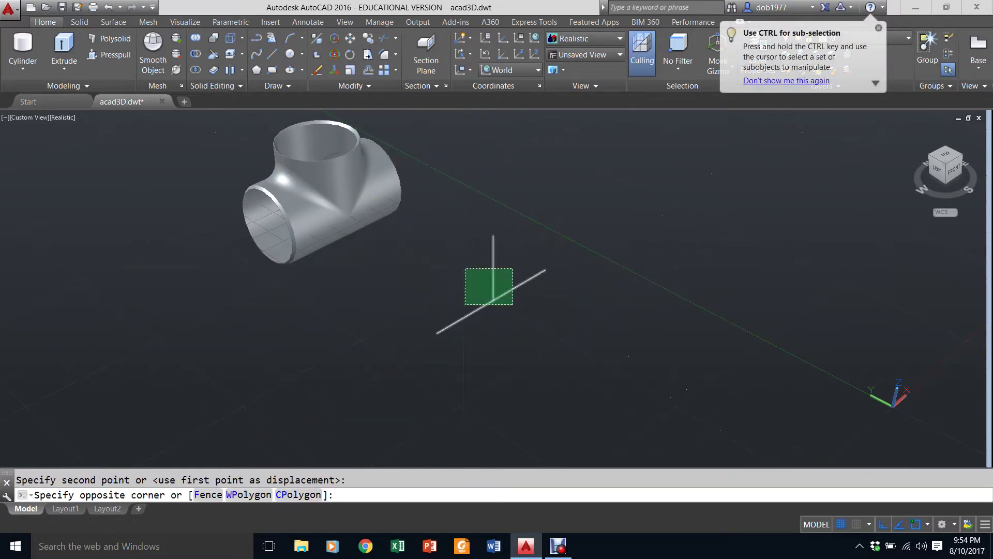
{"action": "left_click", "coordinate": [468, 272]}
{"action": "key", "text": "Delete"}
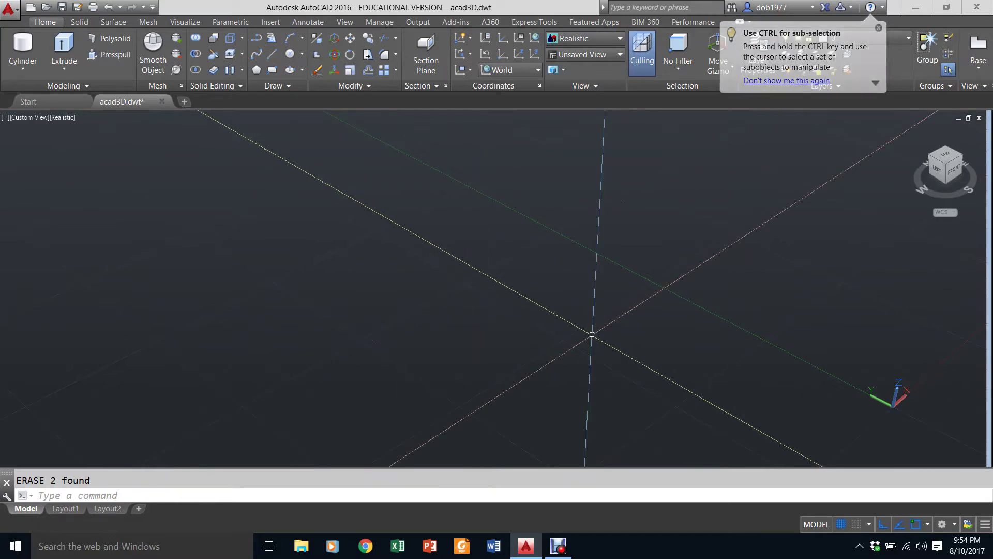
{"action": "key", "text": "ctrl+z"}
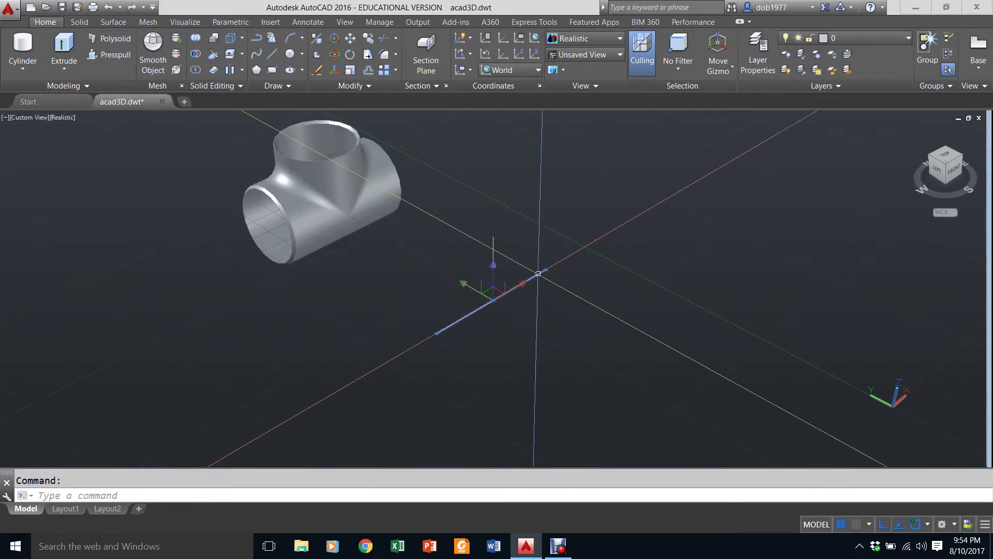
{"action": "key", "text": "Return"}
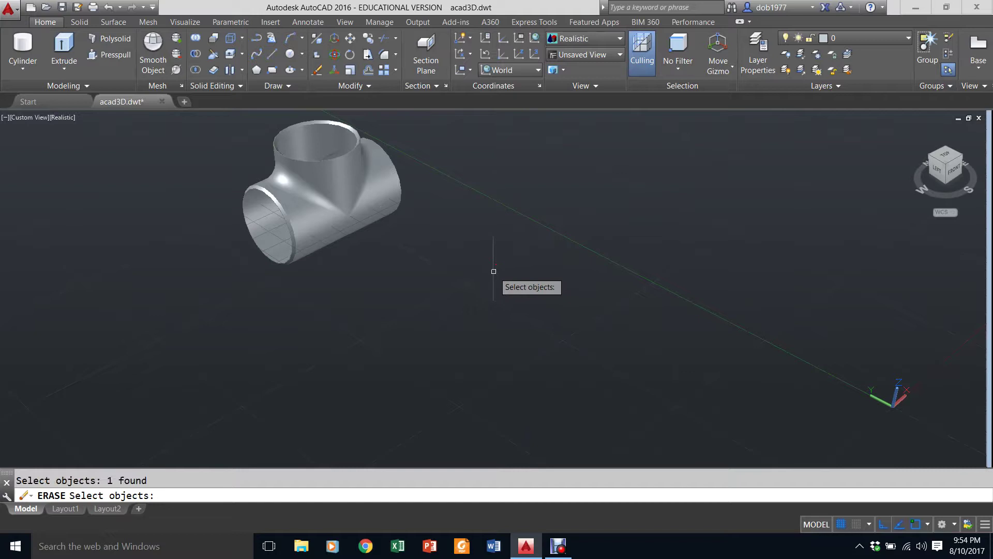
{"action": "key", "text": "Return"}
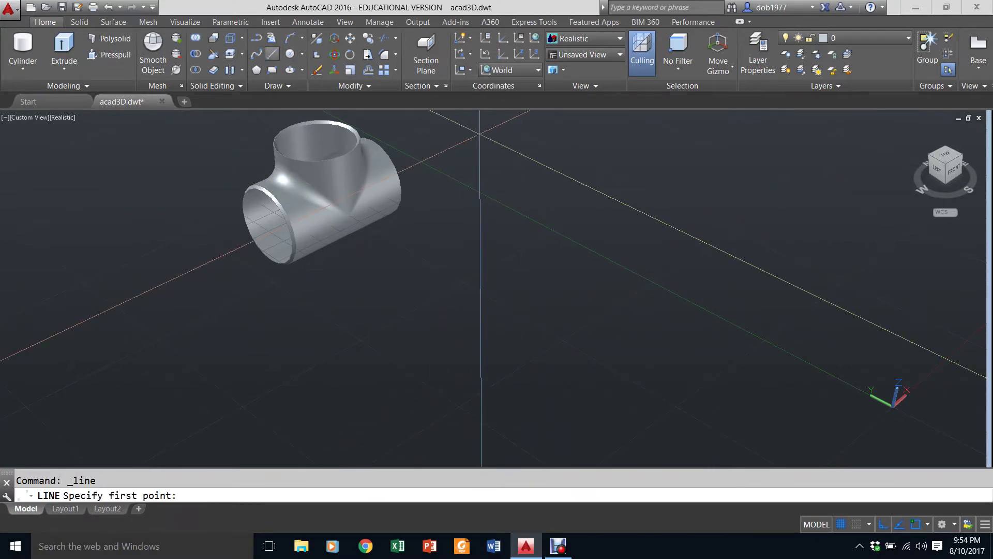
Draw a 14-unit guide line, then a 7-unit vertical line snapped to its midpoint with MID.
{"action": "left_click", "coordinate": [482, 242]}
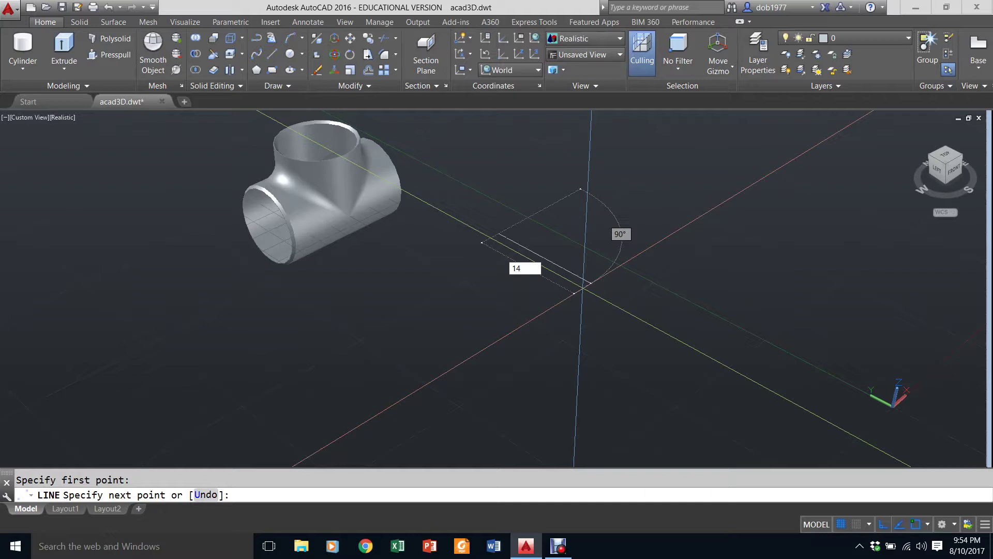
{"action": "key", "text": "Escape"}
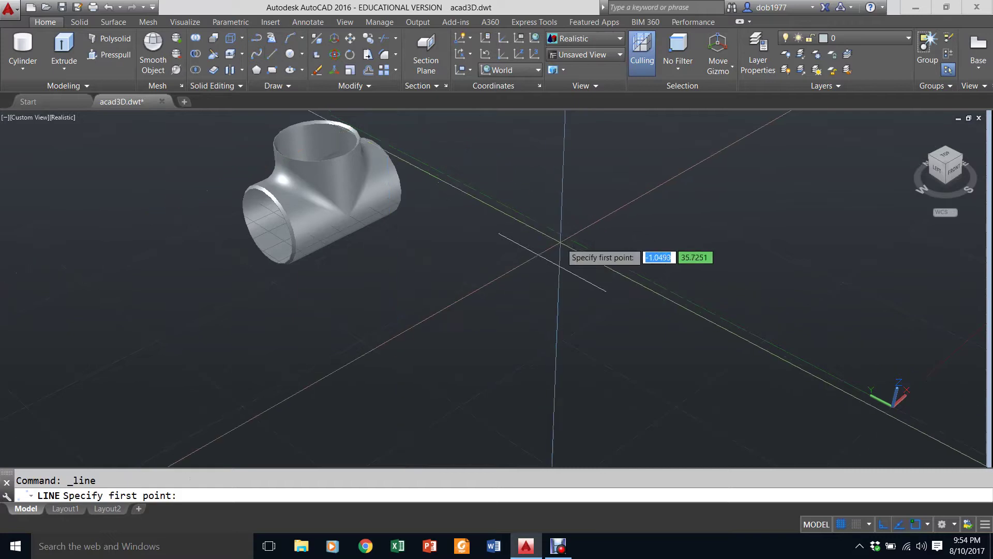
{"action": "type", "text": "m"}
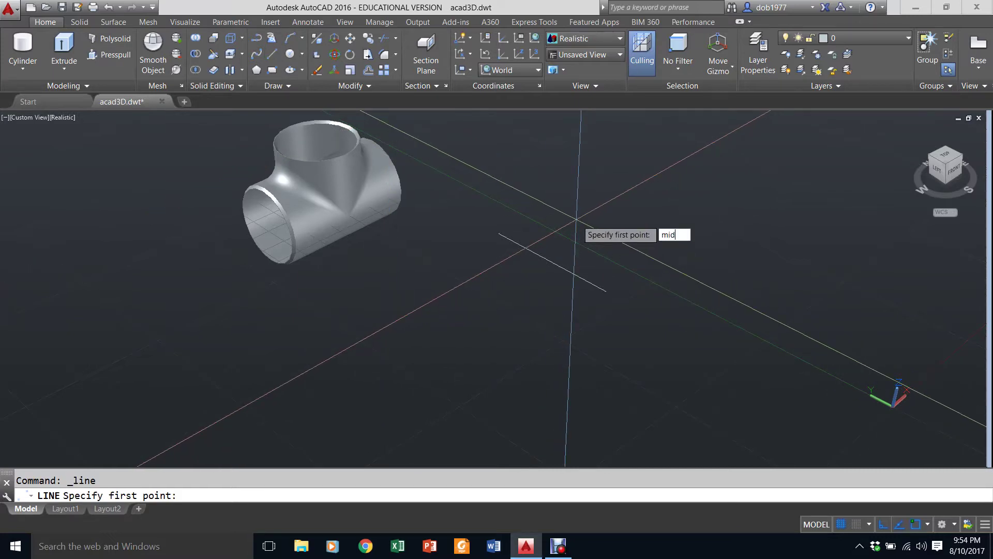
{"action": "type", "text": "id"}
{"action": "key", "text": "Return"}
{"action": "left_click", "coordinate": [543, 261]}
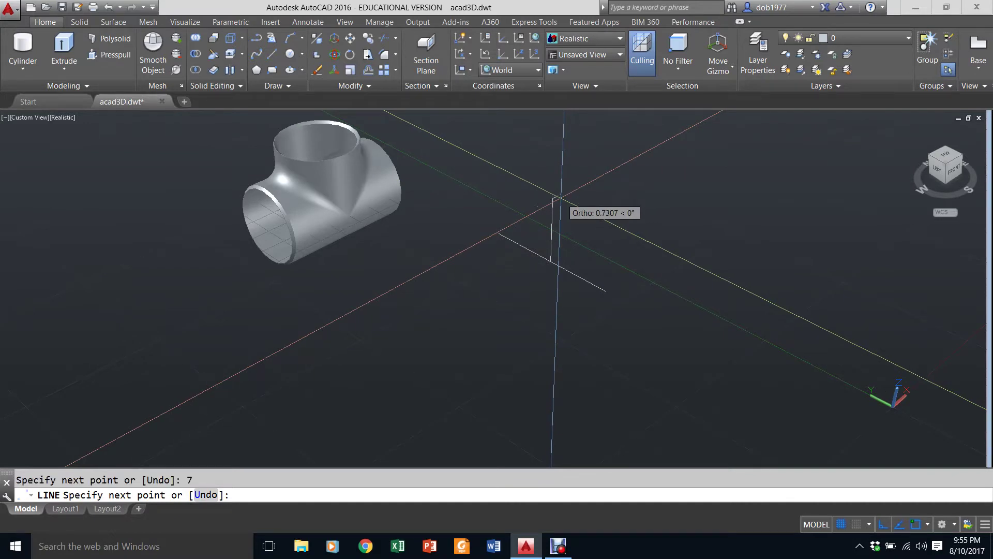
{"action": "key", "text": "Escape"}
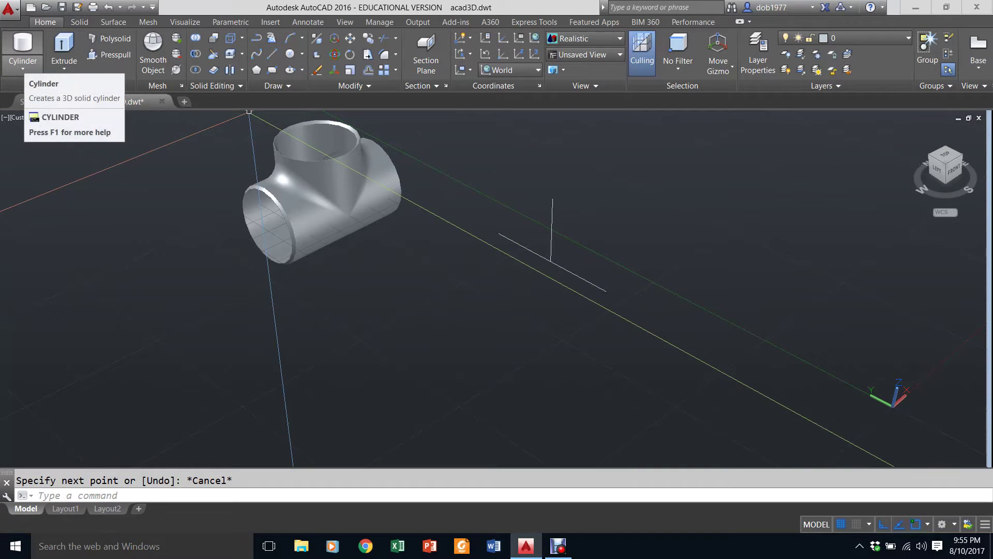
Create a cylinder centred on the line's endpoint, diameter 8.63, height up to the vertical line's top.
{"action": "left_click", "coordinate": [22, 66]}
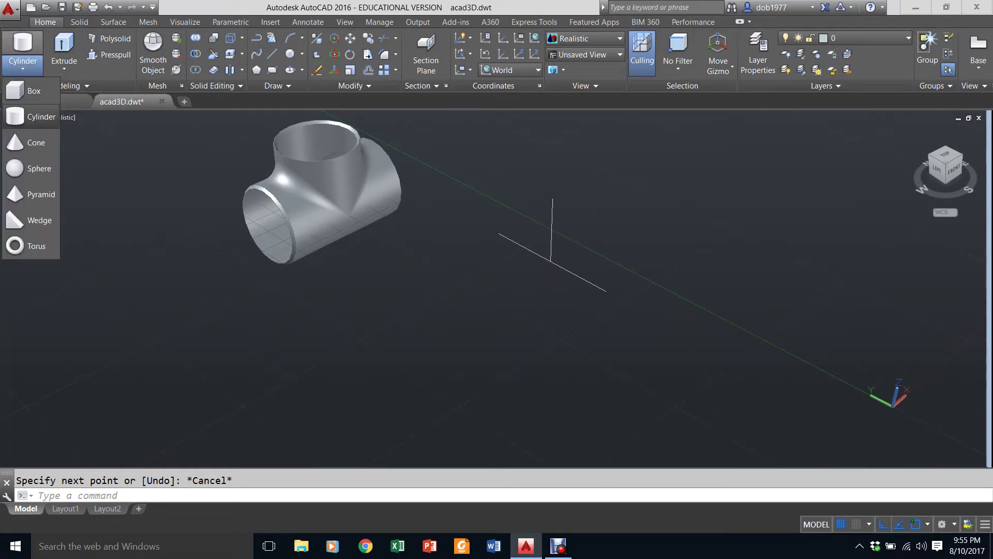
{"action": "left_click", "coordinate": [31, 117]}
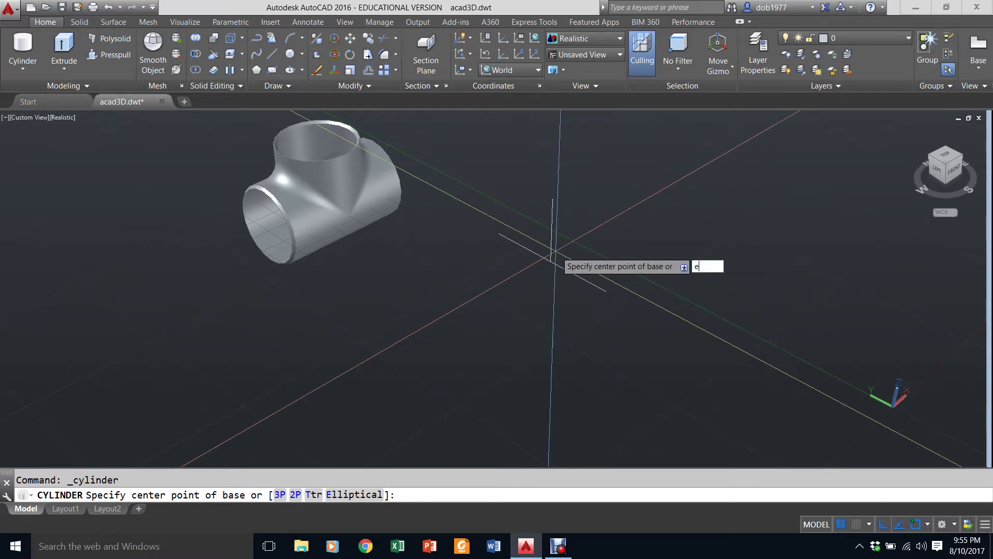
{"action": "type", "text": "end"}
{"action": "key", "text": "Return"}
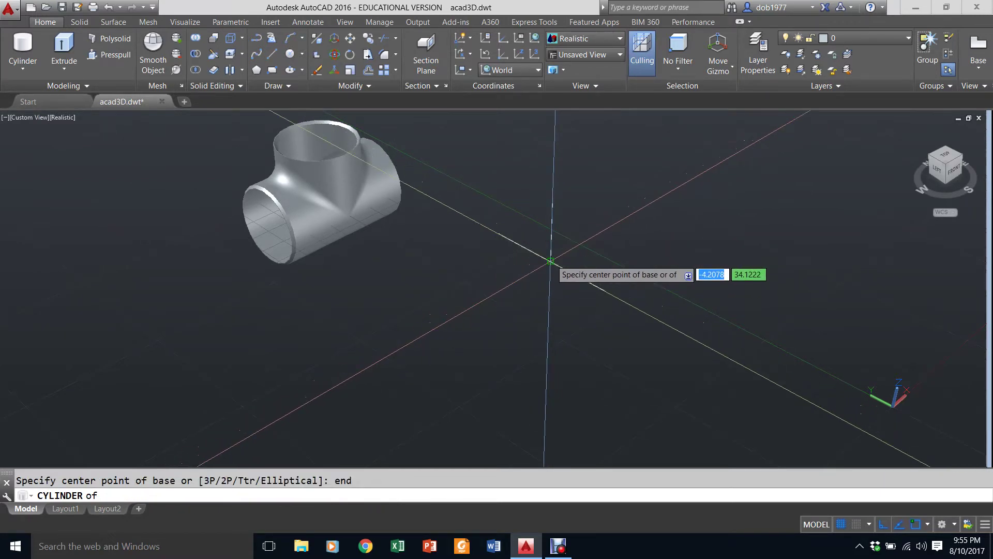
{"action": "left_click", "coordinate": [551, 260]}
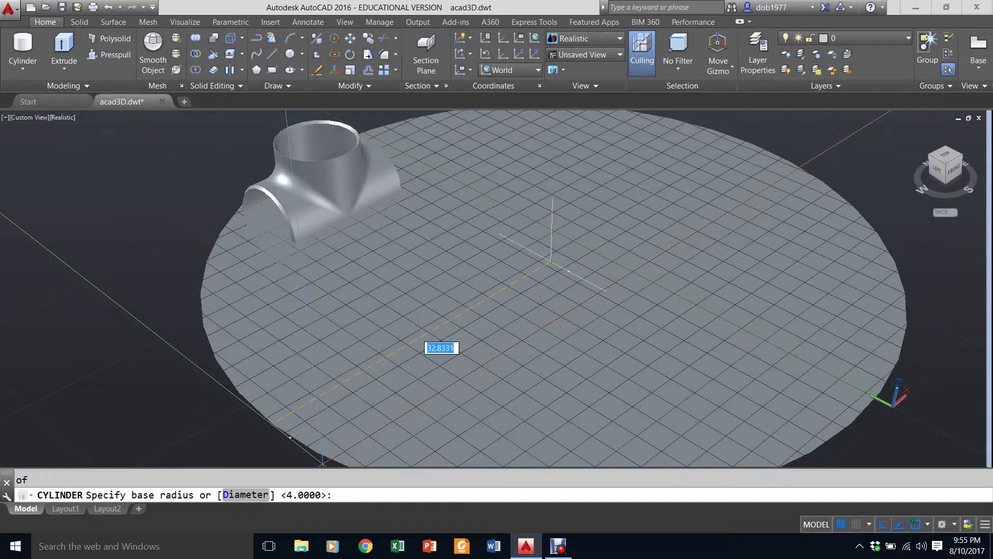
{"action": "type", "text": "D"}
{"action": "key", "text": "Return"}
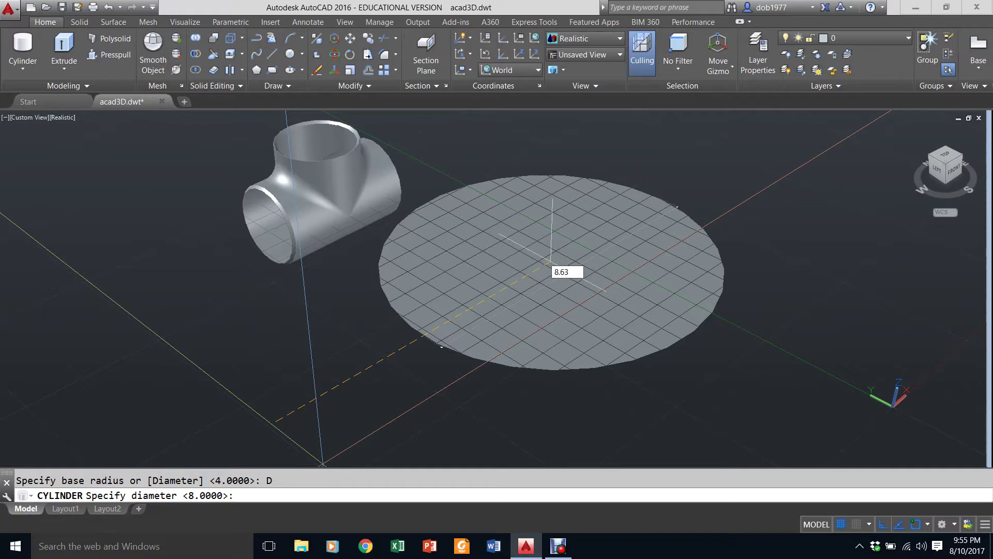
{"action": "type", "text": "8.63"}
{"action": "key", "text": "Return"}
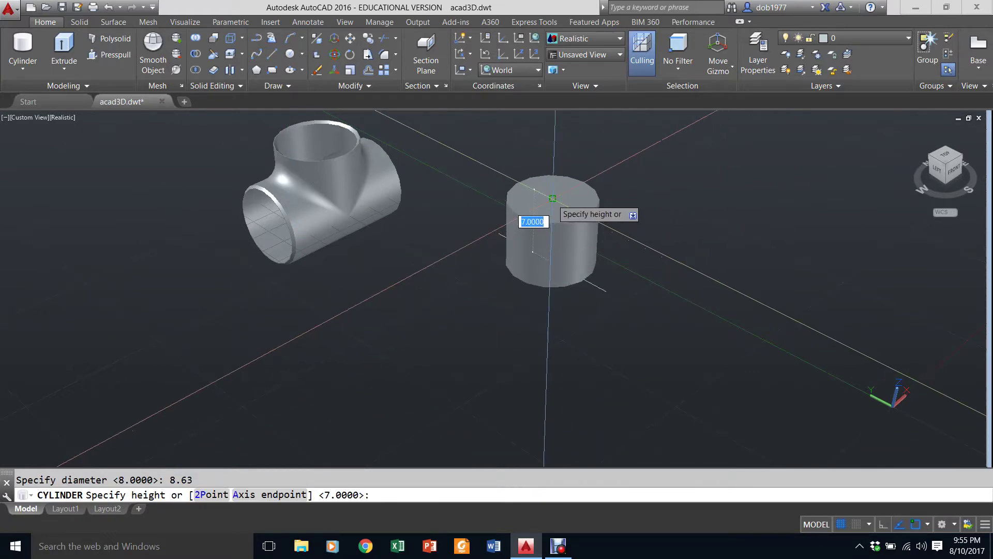
{"action": "left_click", "coordinate": [553, 198]}
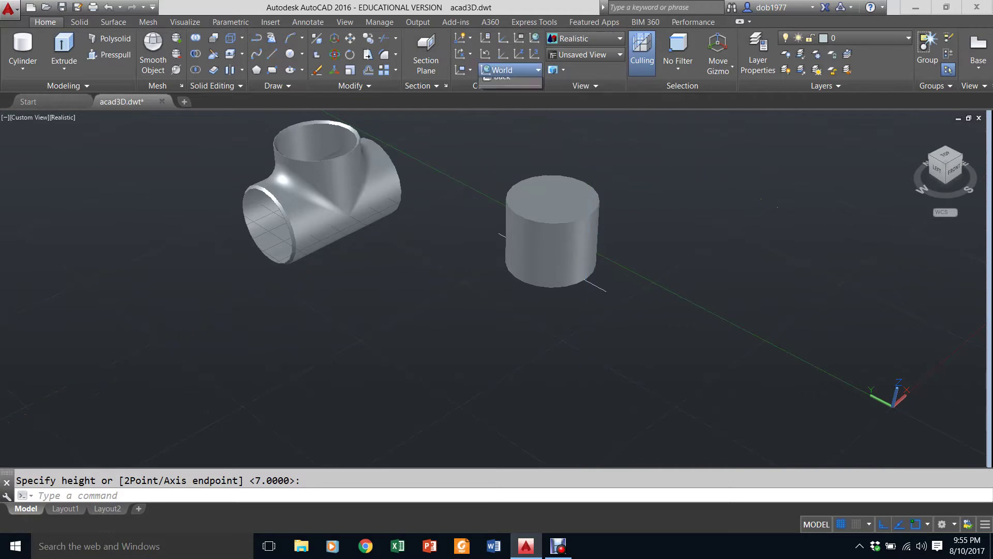
Switch the UCS preset to Left, then change it to Front.
{"action": "left_click", "coordinate": [510, 70]}
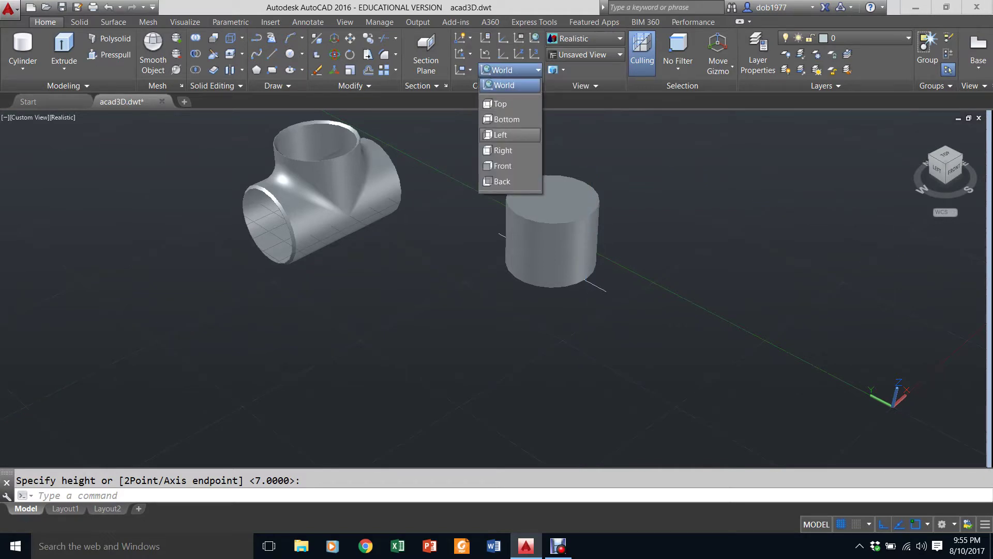
{"action": "left_click", "coordinate": [510, 135]}
{"action": "scroll", "coordinate": [561, 215], "scroll_direction": "down", "scroll_amount": 5}
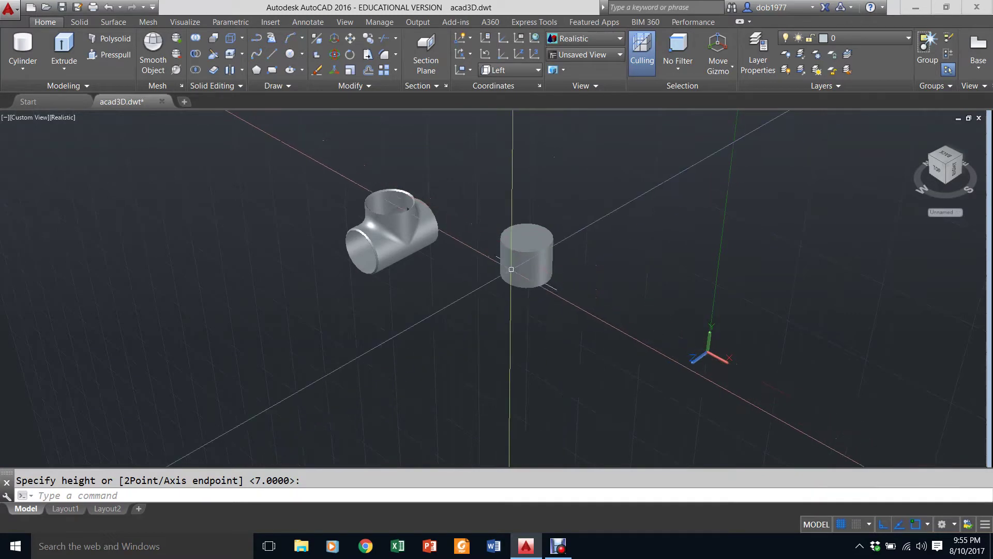
{"action": "scroll", "coordinate": [491, 264], "scroll_direction": "up", "scroll_amount": 2}
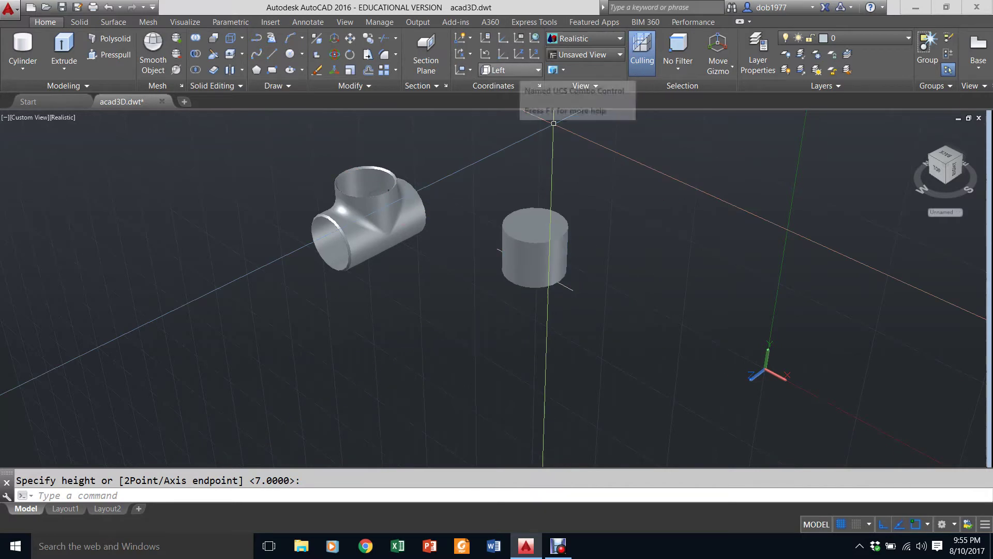
{"action": "left_click", "coordinate": [525, 70]}
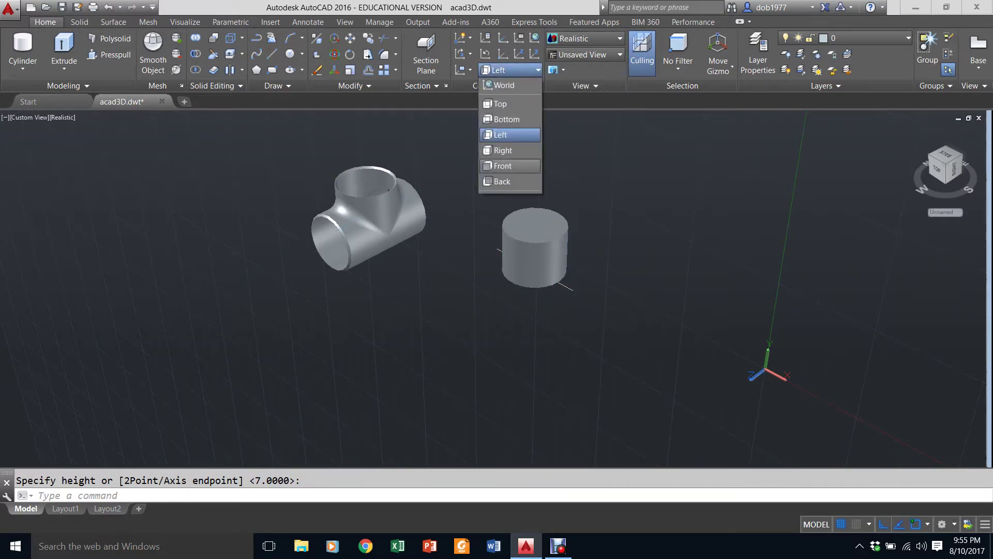
{"action": "left_click", "coordinate": [504, 166]}
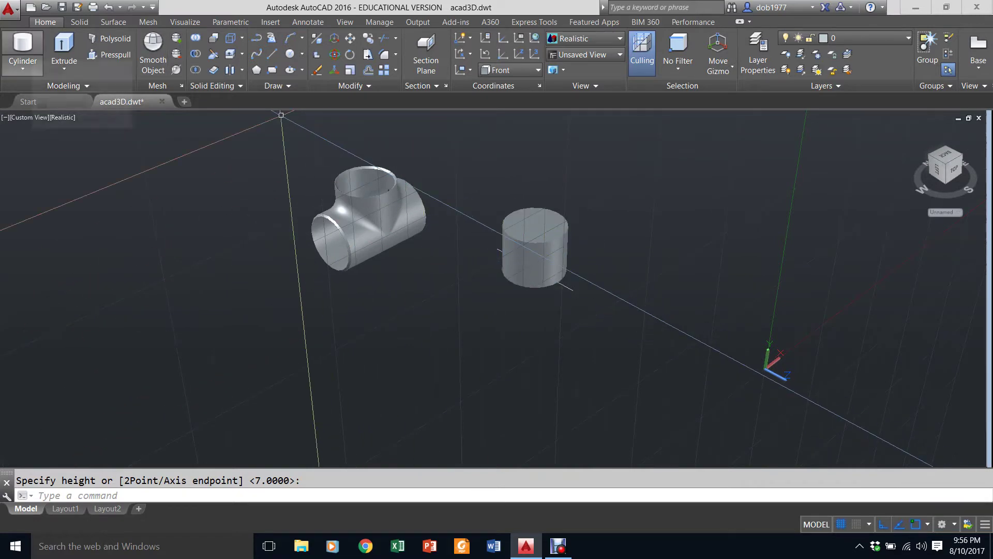
Draw a horizontal 8.63-diameter, 7-unit-long cylinder through the upright cylinder's base.
{"action": "left_click", "coordinate": [23, 46]}
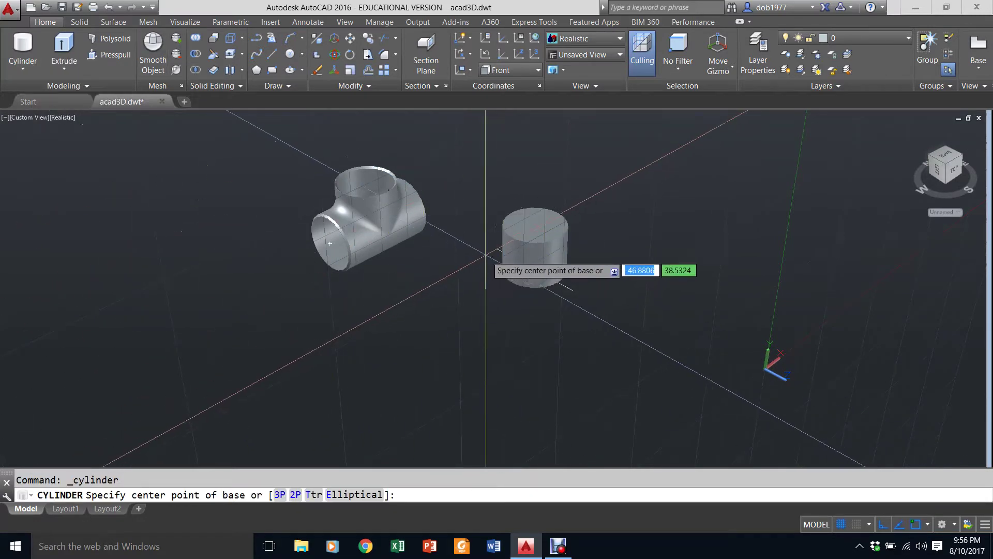
{"action": "left_click", "coordinate": [497, 248]}
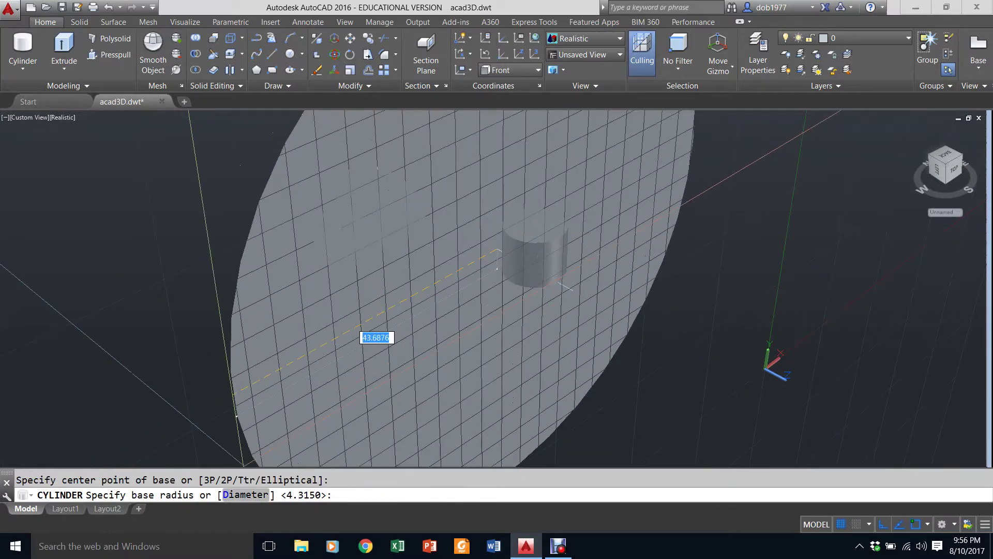
{"action": "type", "text": "D"}
{"action": "key", "text": "Return"}
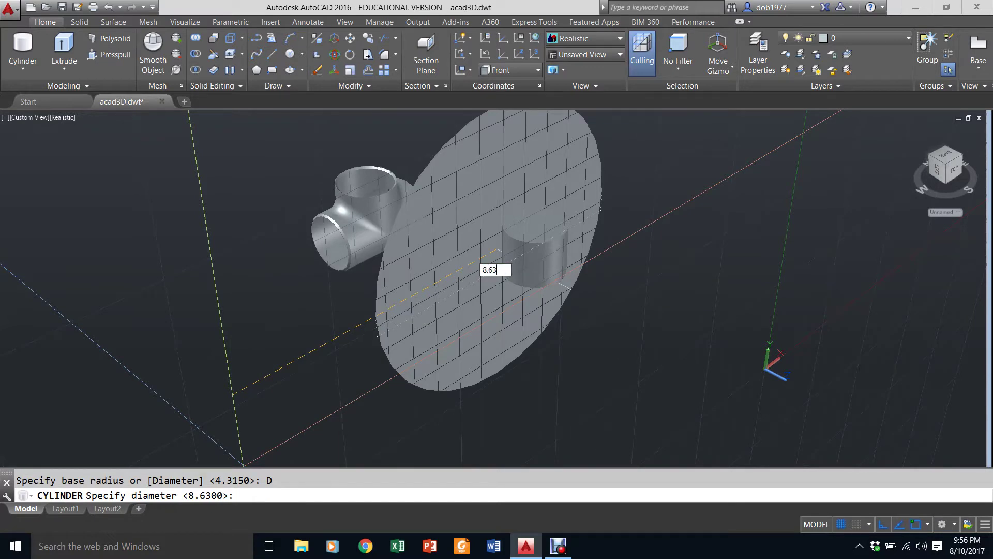
{"action": "key", "text": "Return"}
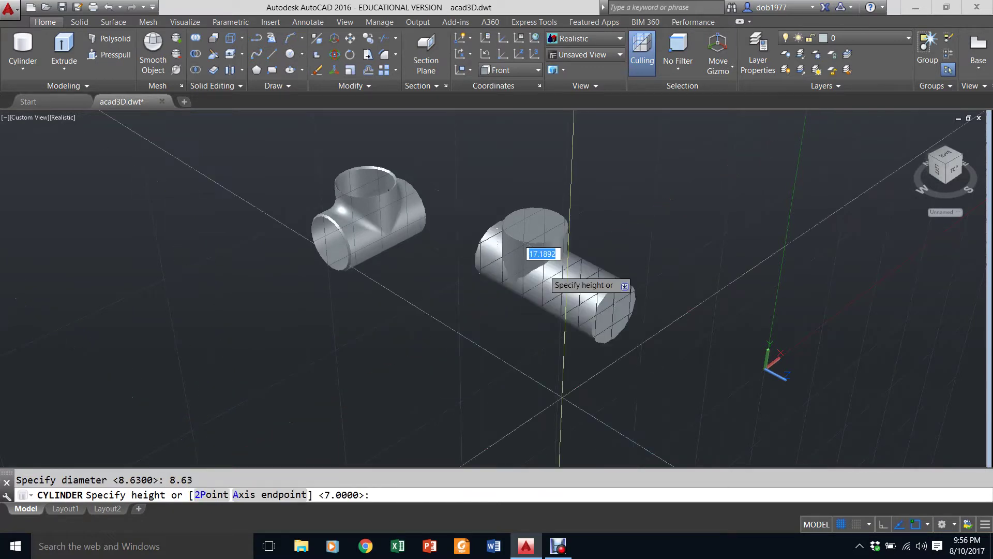
{"action": "left_click", "coordinate": [573, 290]}
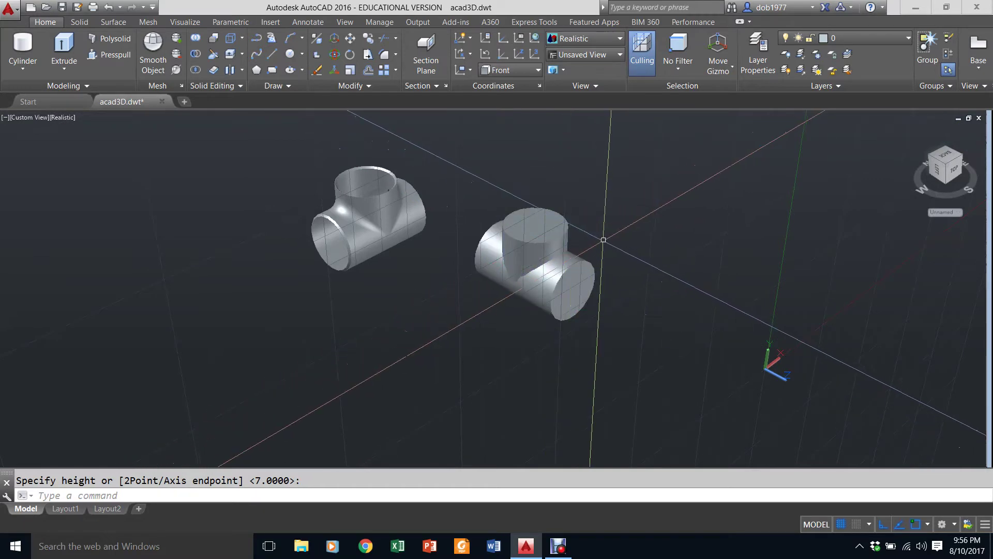
Move the solid tee off to the right of the first tee.
{"action": "key", "text": "Return"}
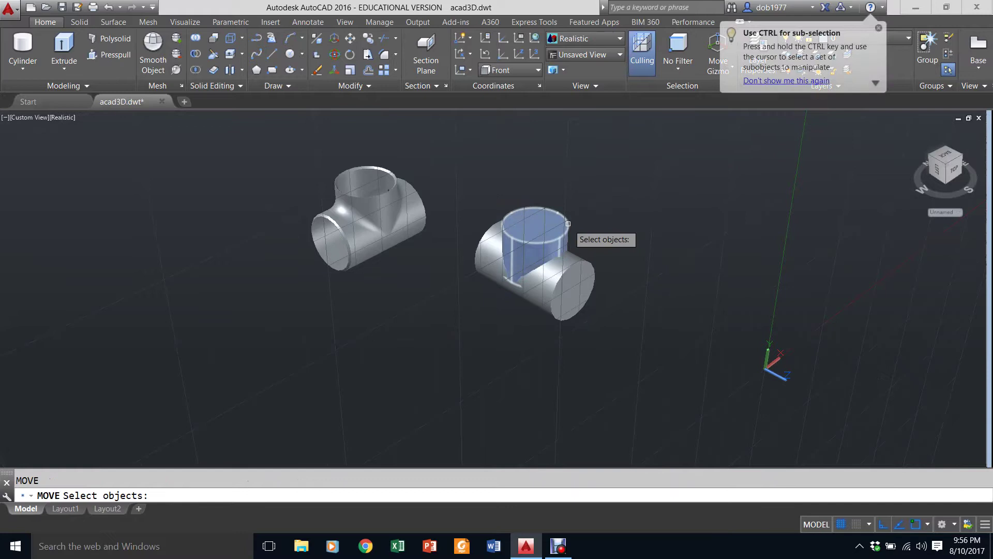
{"action": "left_click", "coordinate": [569, 231]}
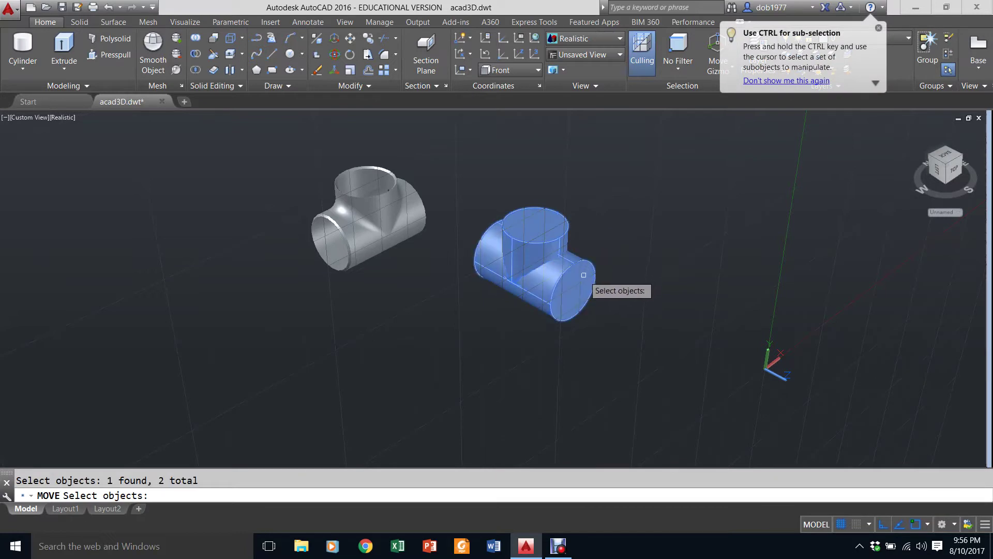
{"action": "key", "text": "Return"}
{"action": "left_click", "coordinate": [566, 303]}
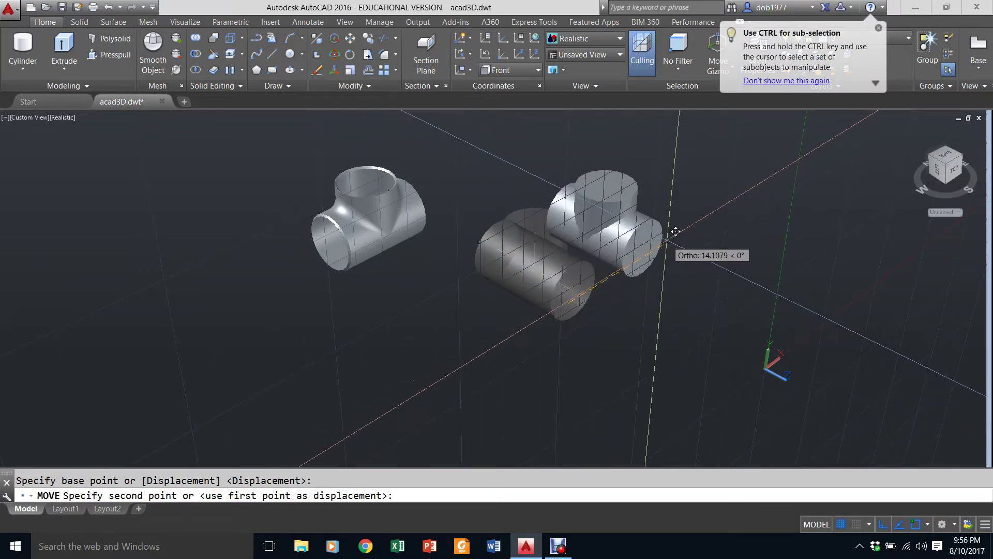
{"action": "left_click", "coordinate": [675, 231]}
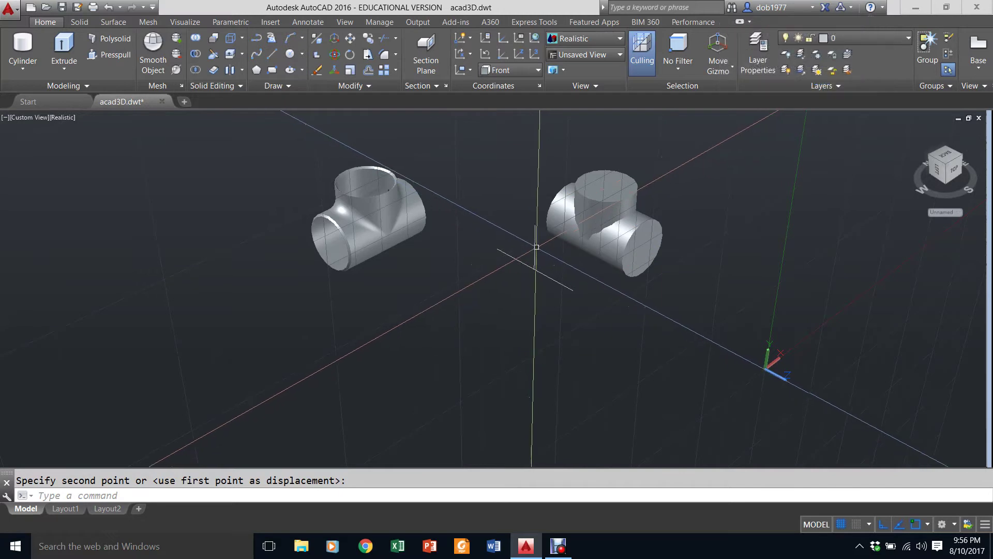
Erase the two stray construction lines left between the tees.
{"action": "left_click", "coordinate": [534, 245]}
{"action": "left_click", "coordinate": [547, 276]}
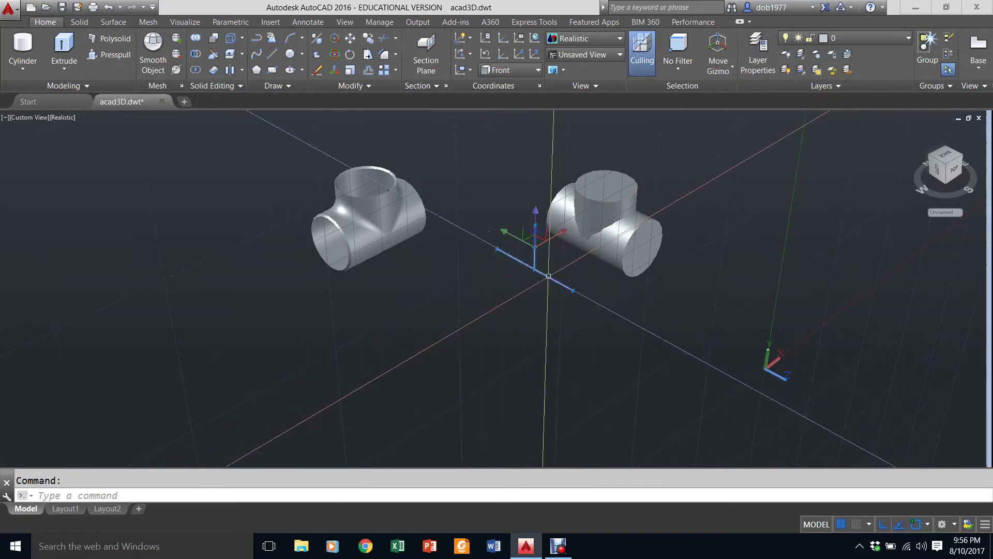
{"action": "scroll", "coordinate": [549, 274], "scroll_direction": "up", "scroll_amount": 4}
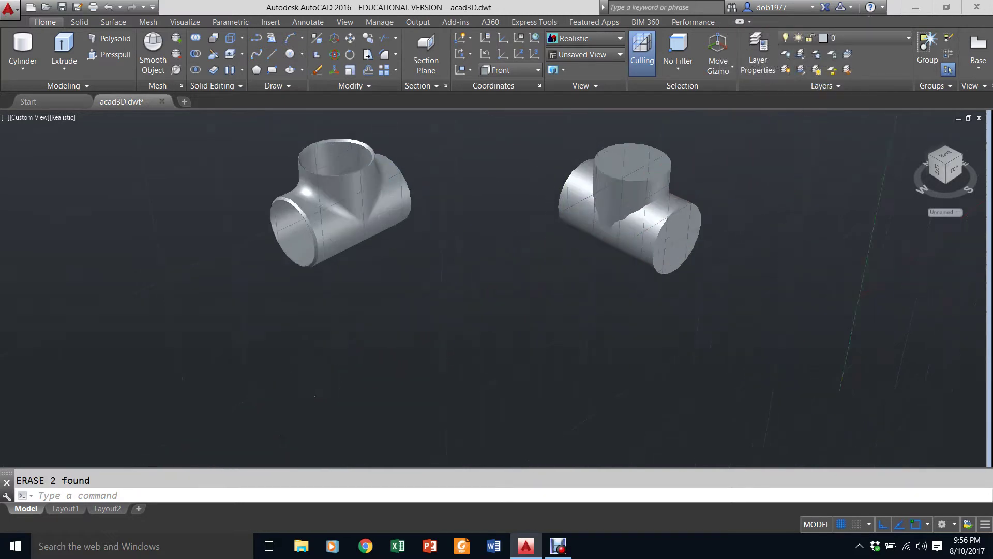
{"action": "scroll", "coordinate": [709, 188], "scroll_direction": "down", "scroll_amount": 3}
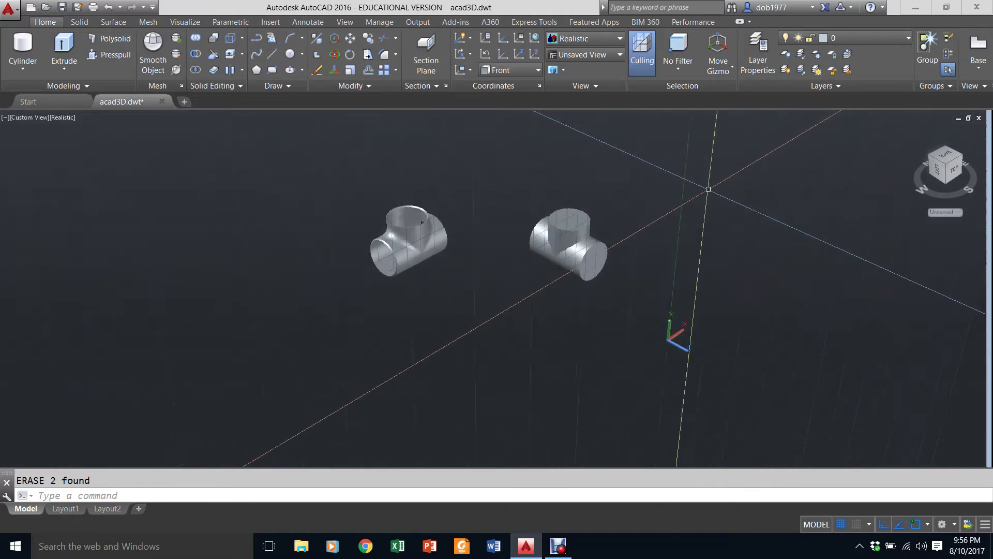
{"action": "scroll", "coordinate": [624, 231], "scroll_direction": "up", "scroll_amount": 4}
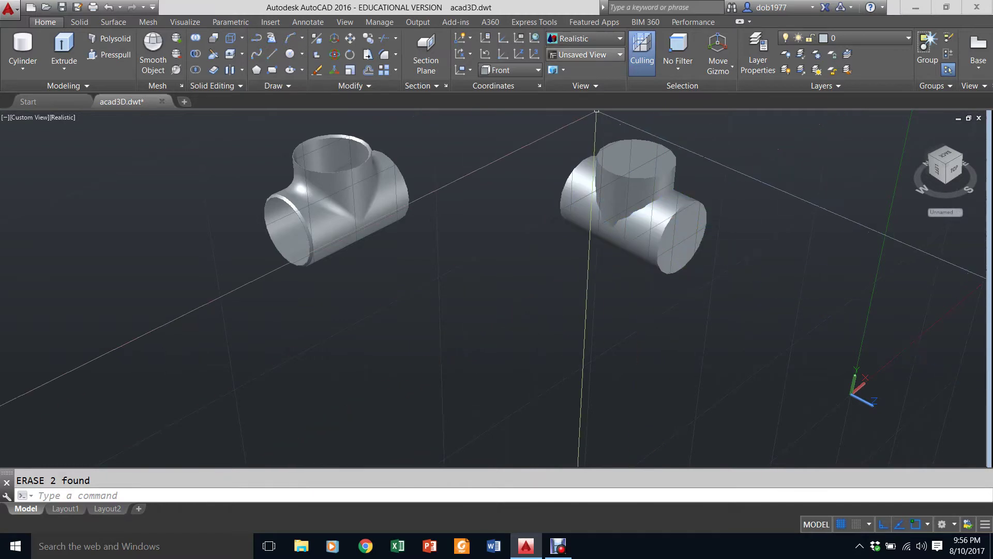
{"action": "left_click", "coordinate": [585, 38]}
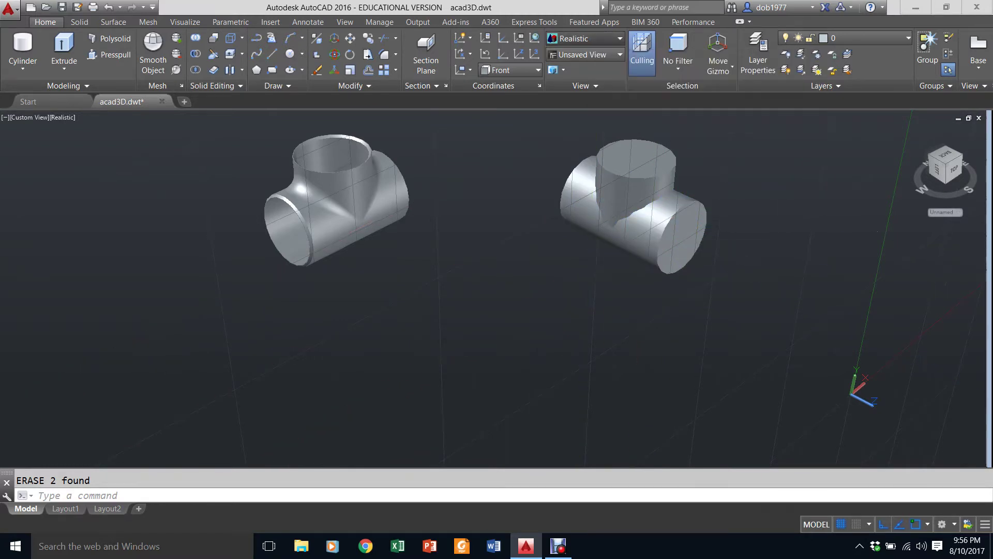
Switch to 2D Wireframe and add an 8-diameter cylinder between the horizontal tube's end centres.
{"action": "left_click", "coordinate": [572, 64]}
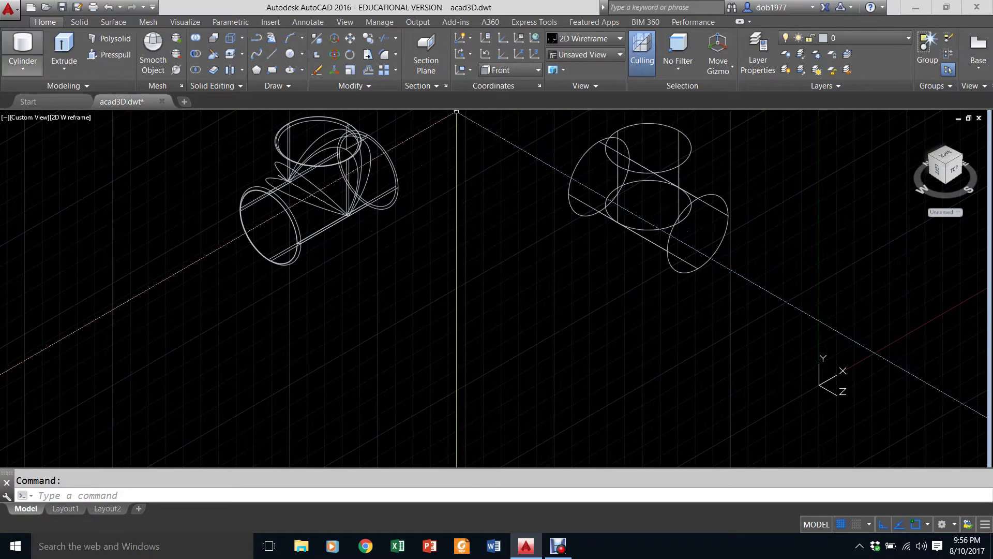
{"action": "left_click", "coordinate": [23, 66]}
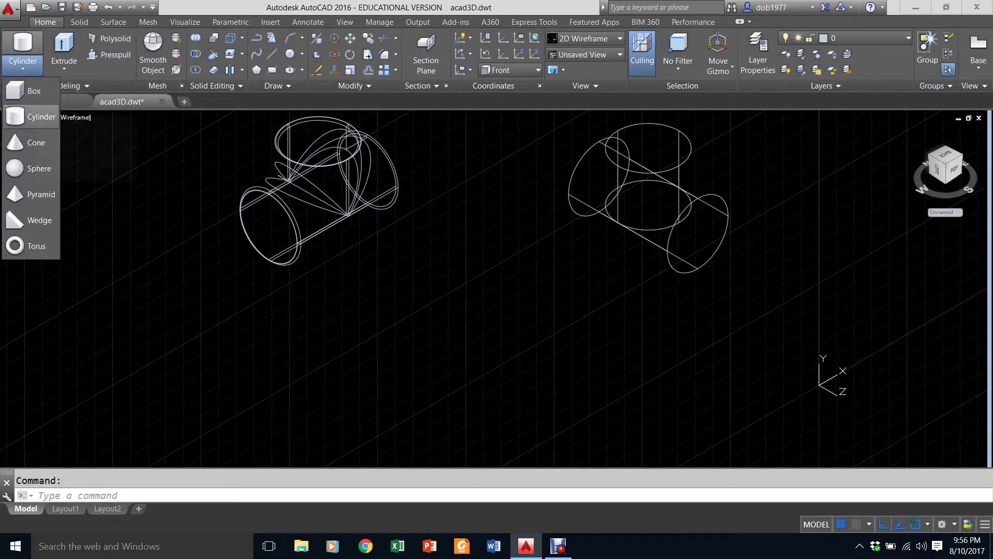
{"action": "left_click", "coordinate": [32, 117]}
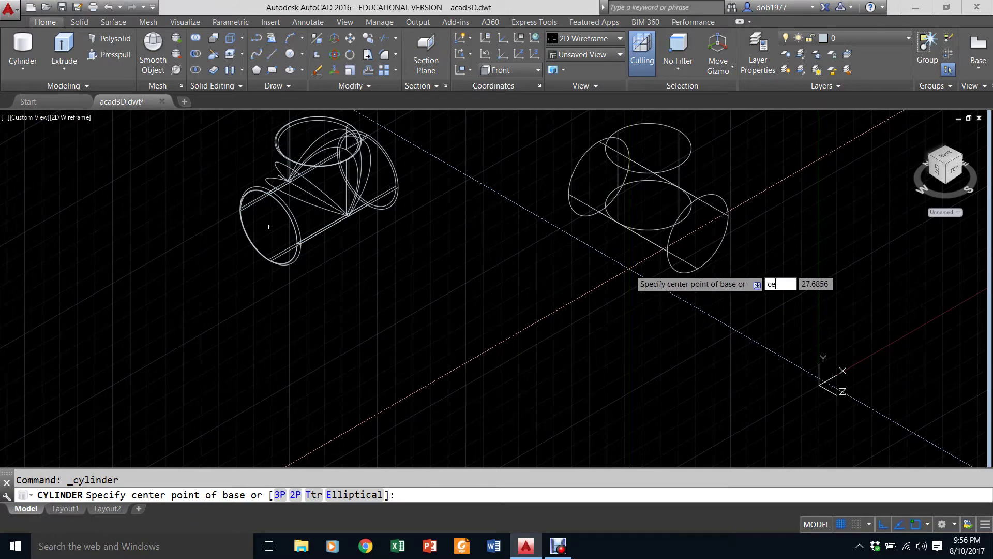
{"action": "type", "text": "cen"}
{"action": "key", "text": "Return"}
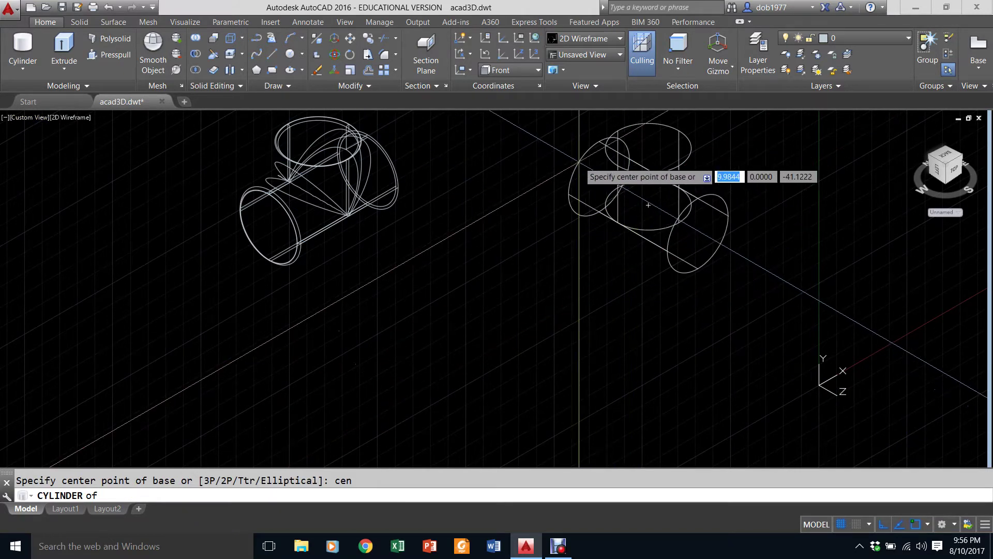
{"action": "left_click", "coordinate": [590, 168]}
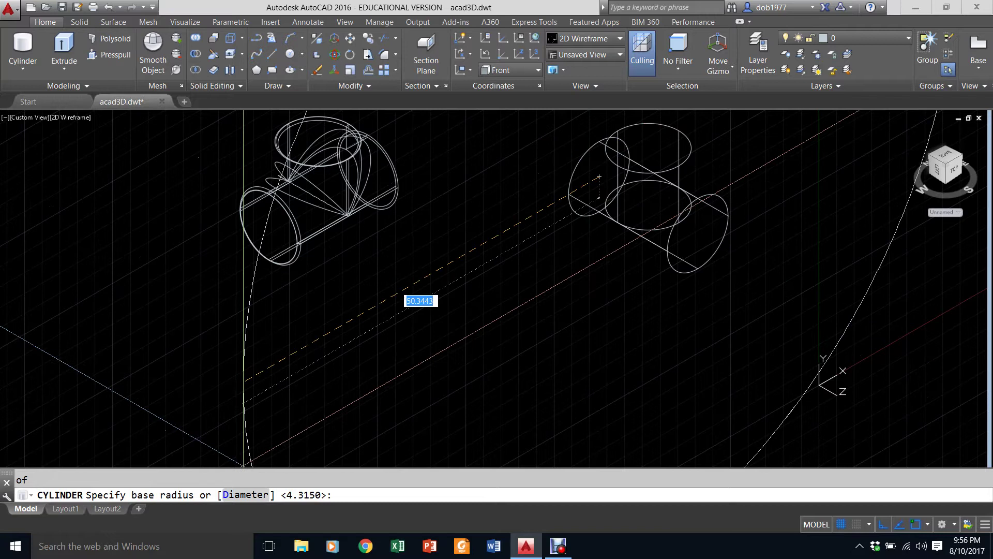
{"action": "type", "text": "d"}
{"action": "key", "text": "Return"}
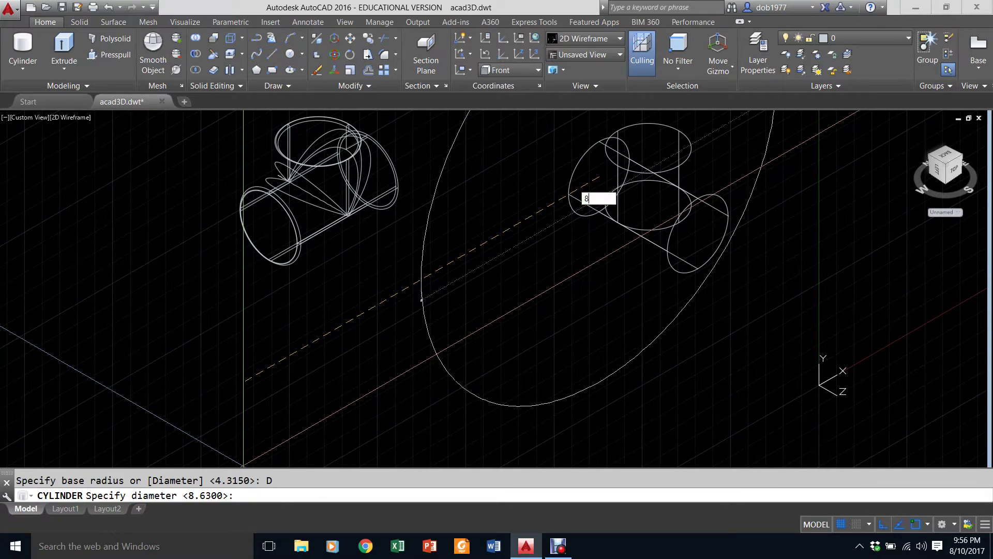
{"action": "type", "text": "8"}
{"action": "key", "text": "Return"}
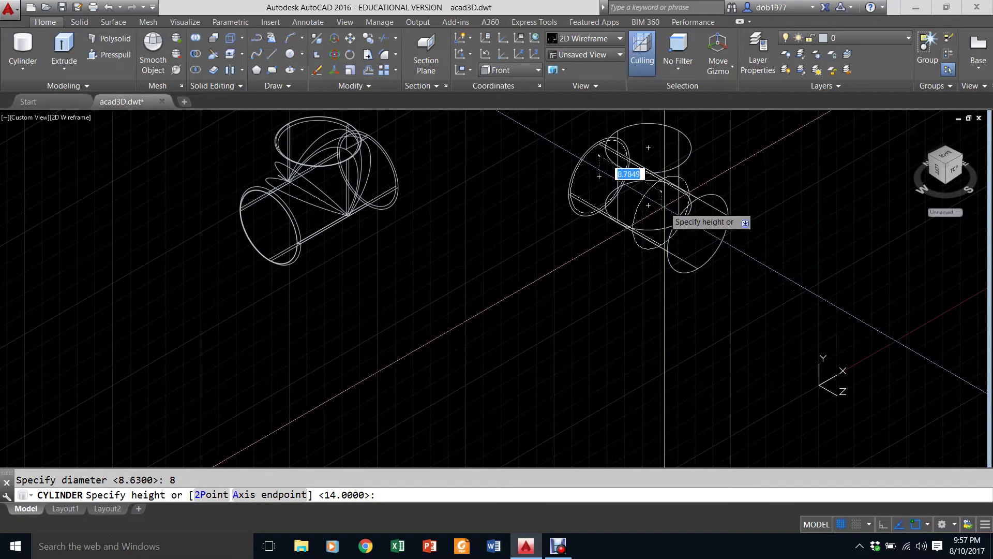
{"action": "type", "text": "cen"}
{"action": "key", "text": "Return"}
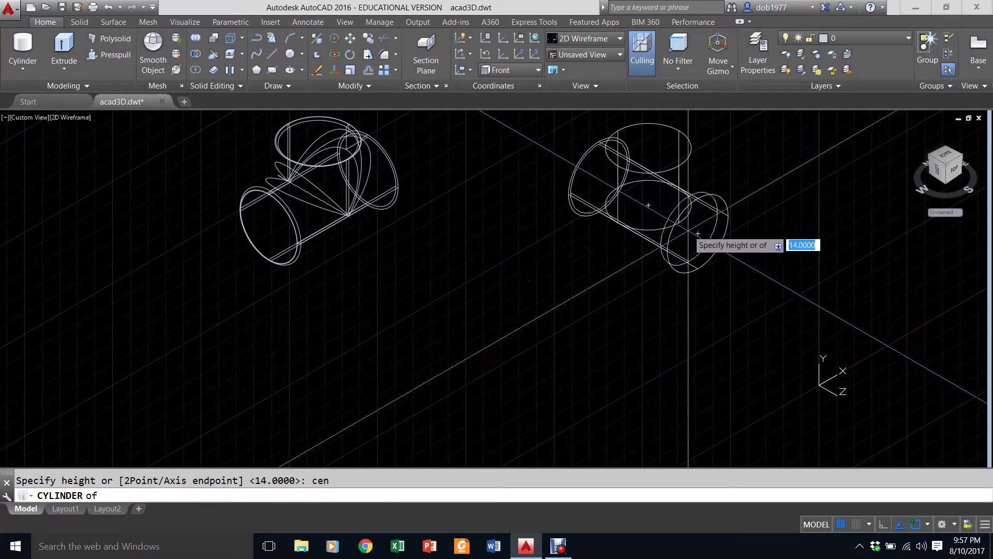
{"action": "left_click", "coordinate": [698, 234]}
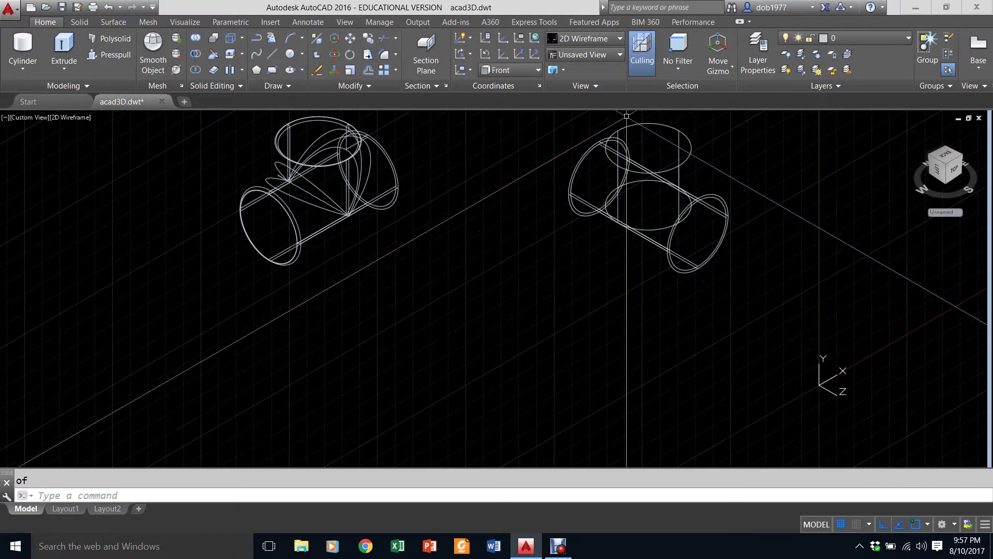
Reset the UCS to World and add an 8-diameter cylinder from the junction to the top opening's centre.
{"action": "left_click", "coordinate": [511, 70]}
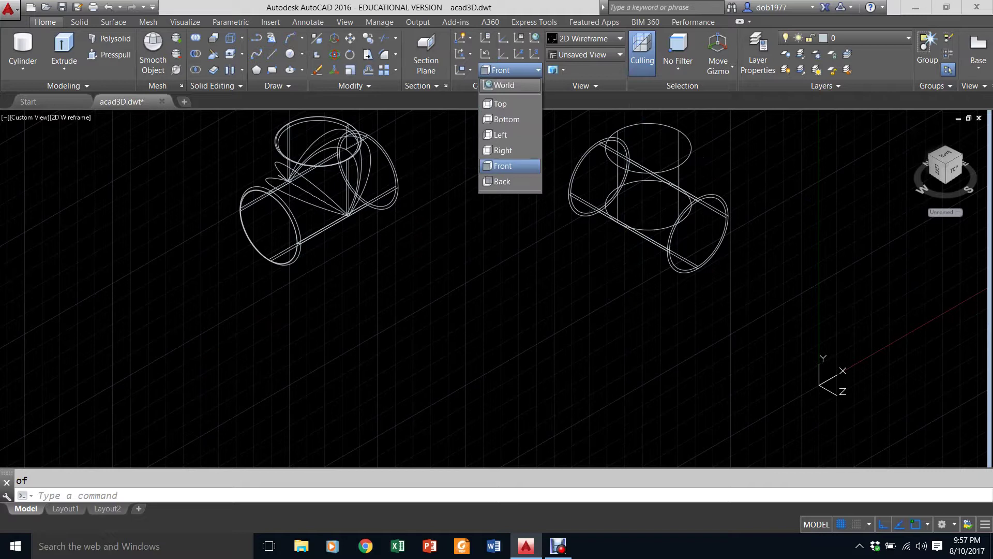
{"action": "left_click", "coordinate": [504, 85]}
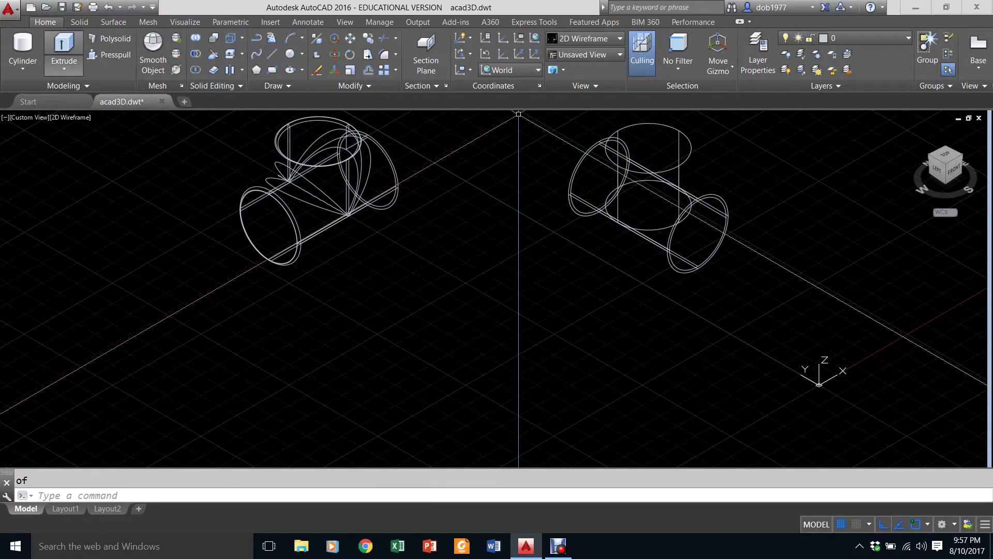
{"action": "left_click", "coordinate": [23, 66]}
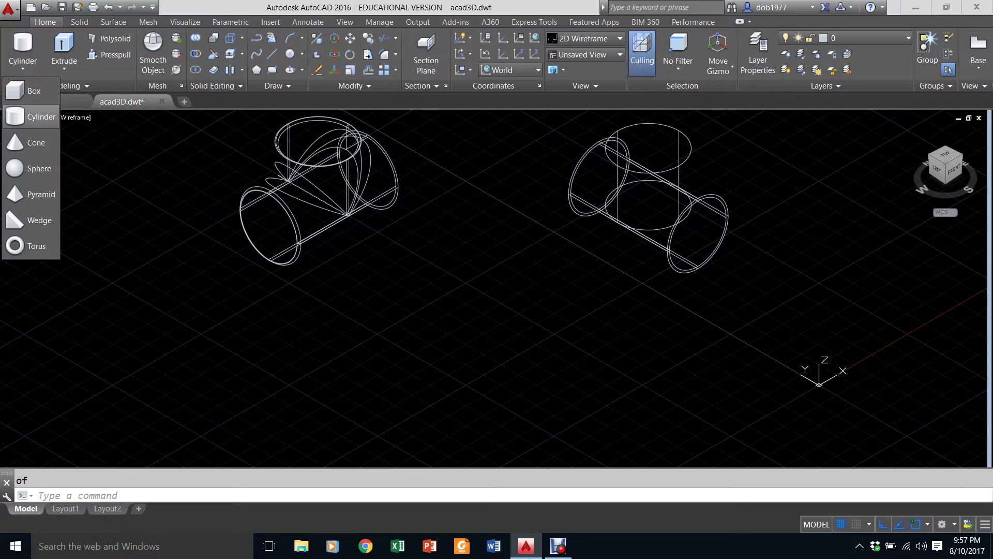
{"action": "left_click", "coordinate": [41, 117]}
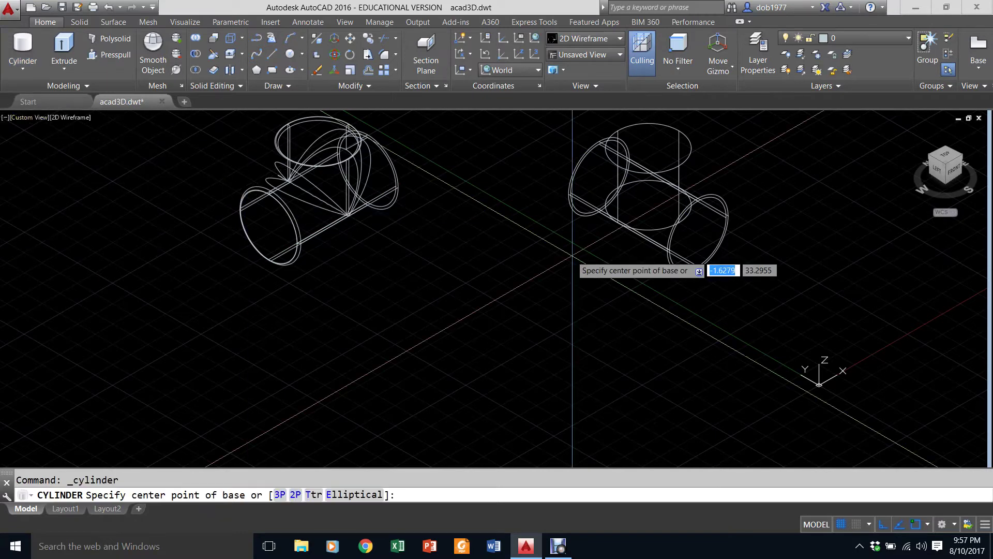
{"action": "left_click", "coordinate": [649, 205]}
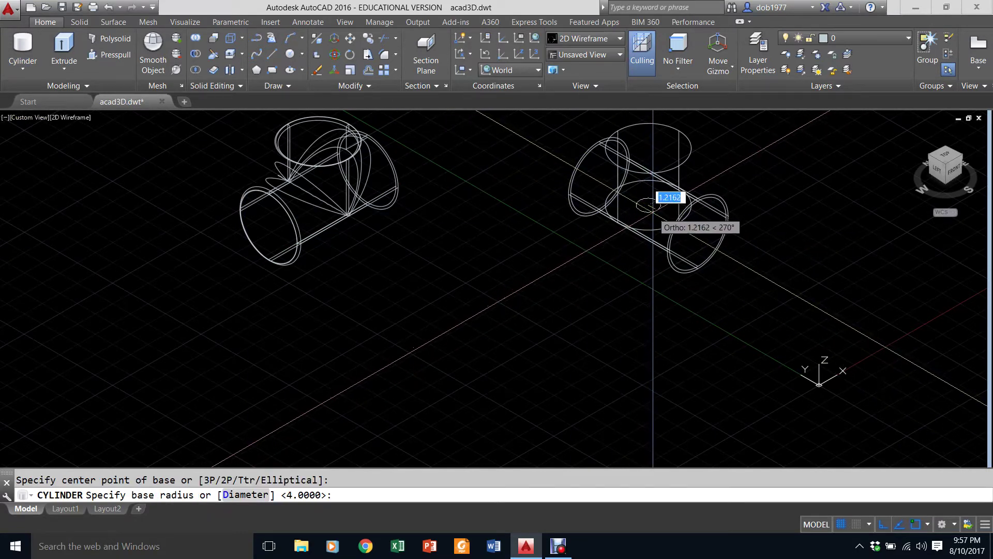
{"action": "type", "text": "d"}
{"action": "key", "text": "Return"}
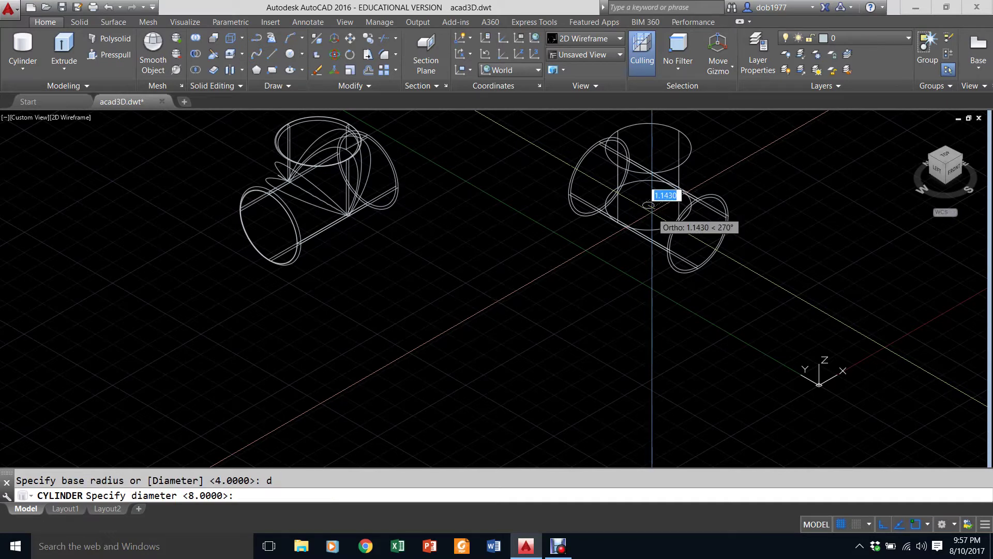
{"action": "type", "text": "8"}
{"action": "key", "text": "Return"}
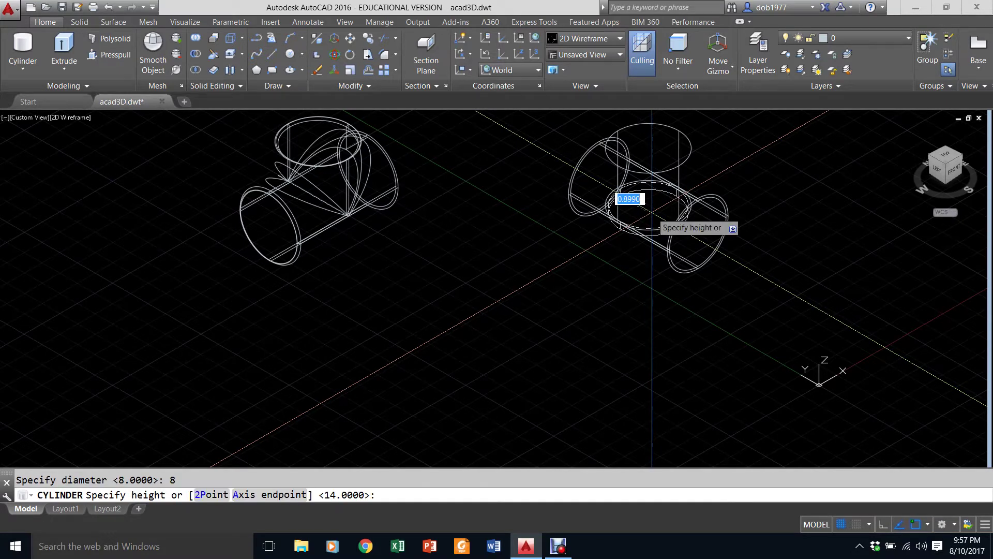
{"action": "type", "text": "cen"}
{"action": "key", "text": "Return"}
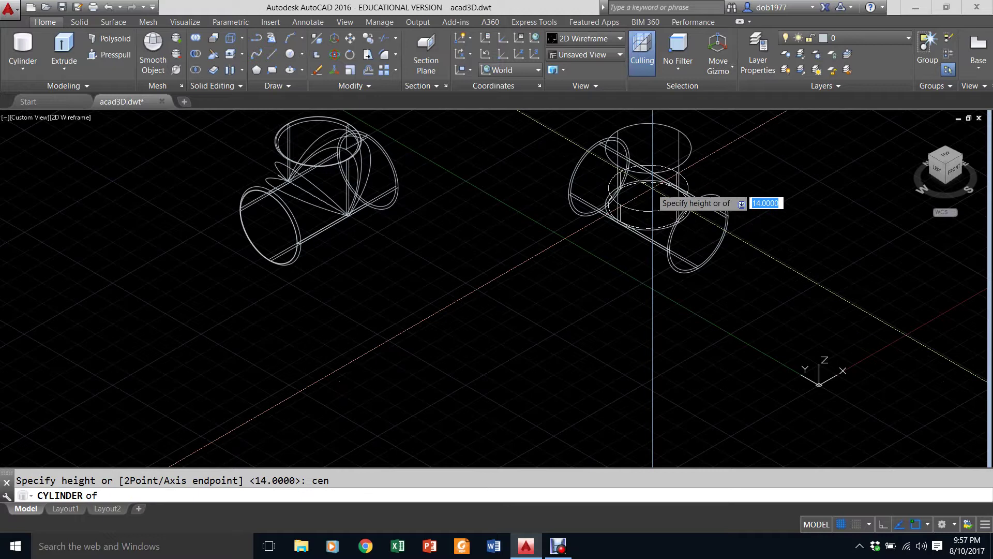
{"action": "left_click", "coordinate": [691, 150]}
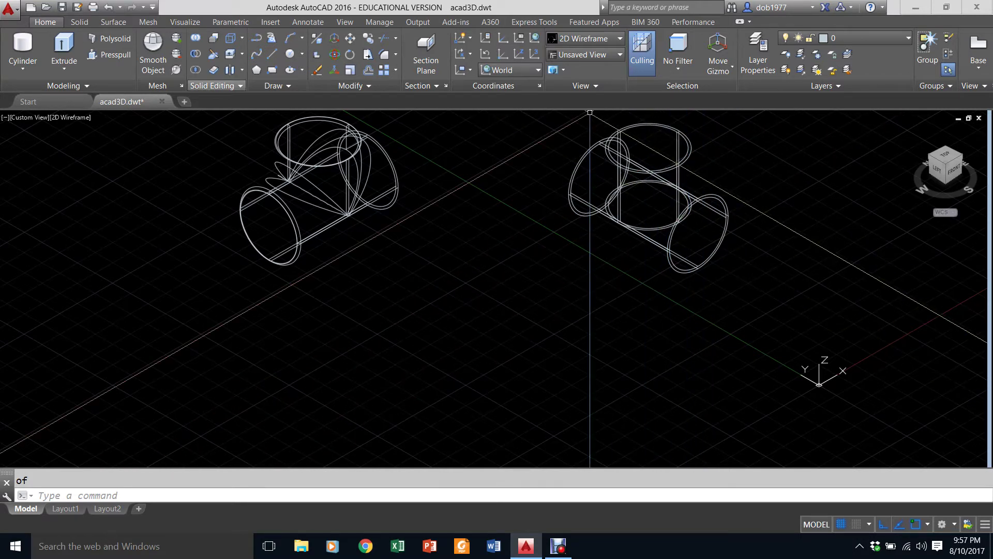
Subtract the inner vertical 8-diameter cylinder from the two tee solids.
{"action": "left_click", "coordinate": [195, 54]}
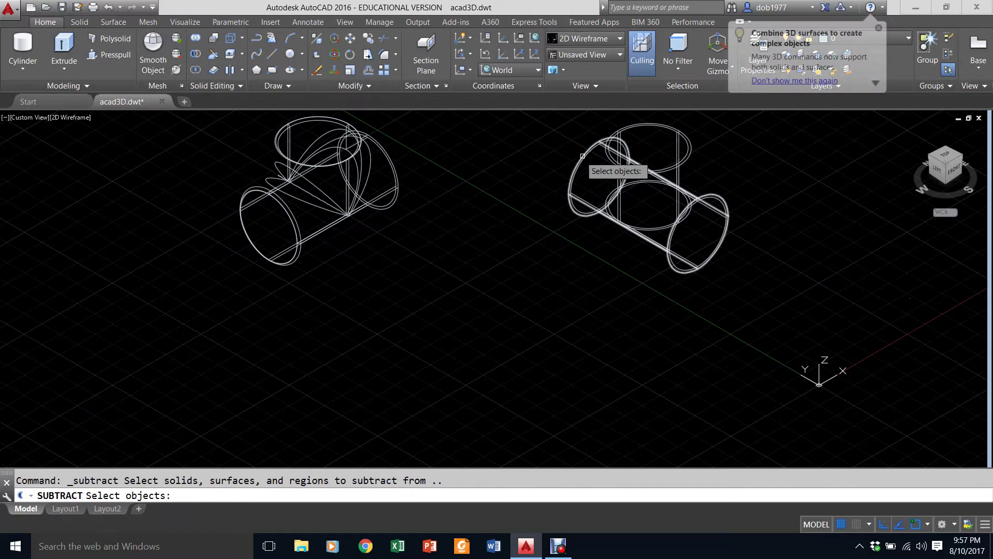
{"action": "scroll", "coordinate": [650, 133], "scroll_direction": "up", "scroll_amount": 2}
{"action": "scroll", "coordinate": [652, 135], "scroll_direction": "up", "scroll_amount": 4}
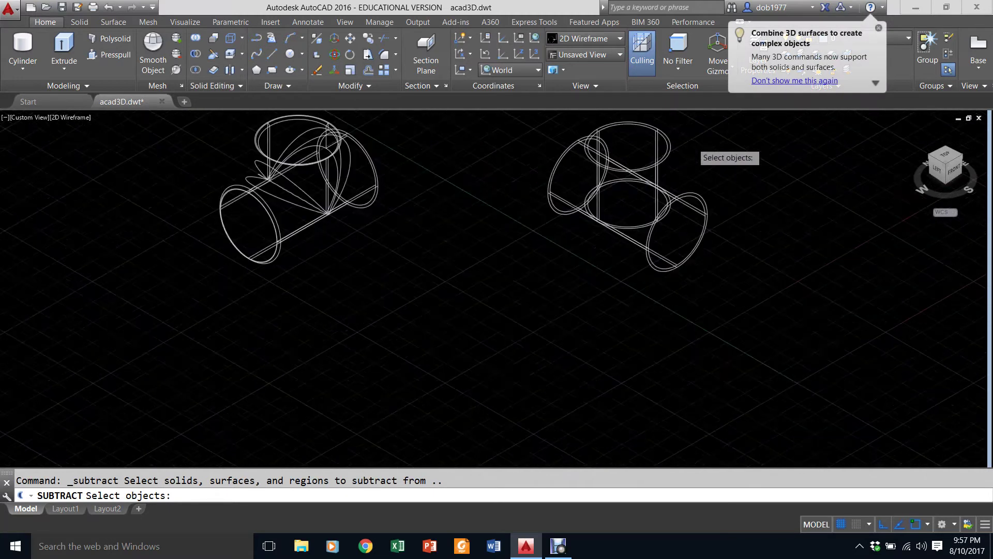
{"action": "left_click", "coordinate": [604, 165]}
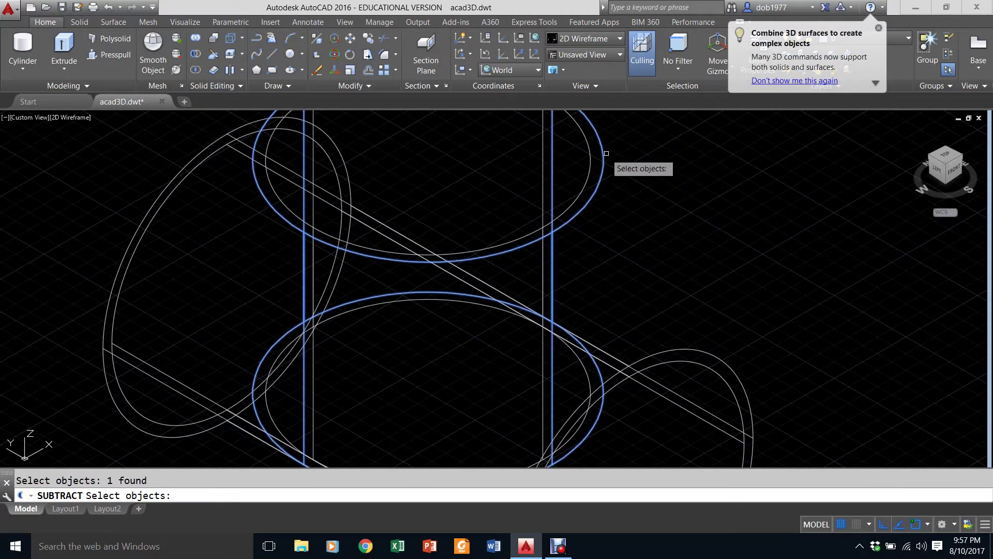
{"action": "left_click", "coordinate": [698, 350]}
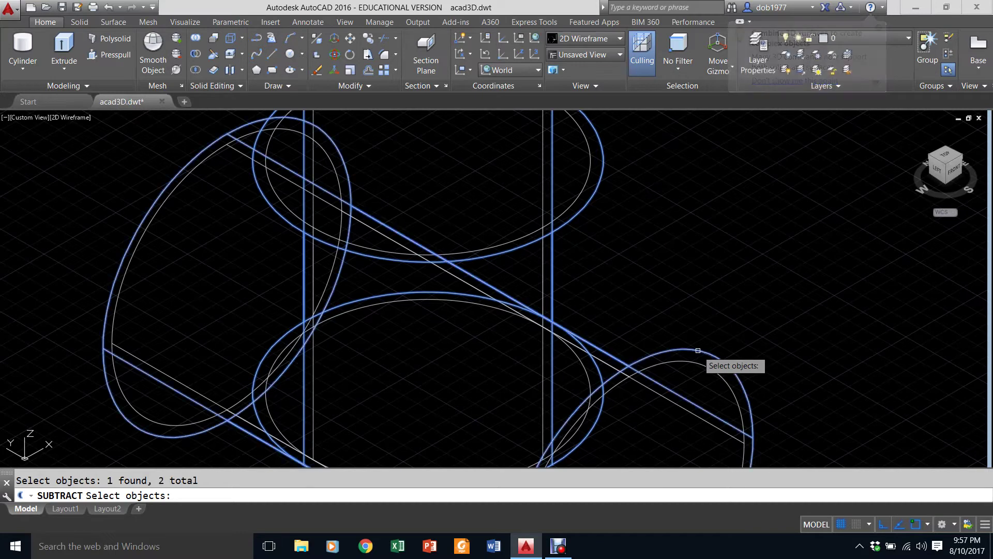
{"action": "key", "text": "Return"}
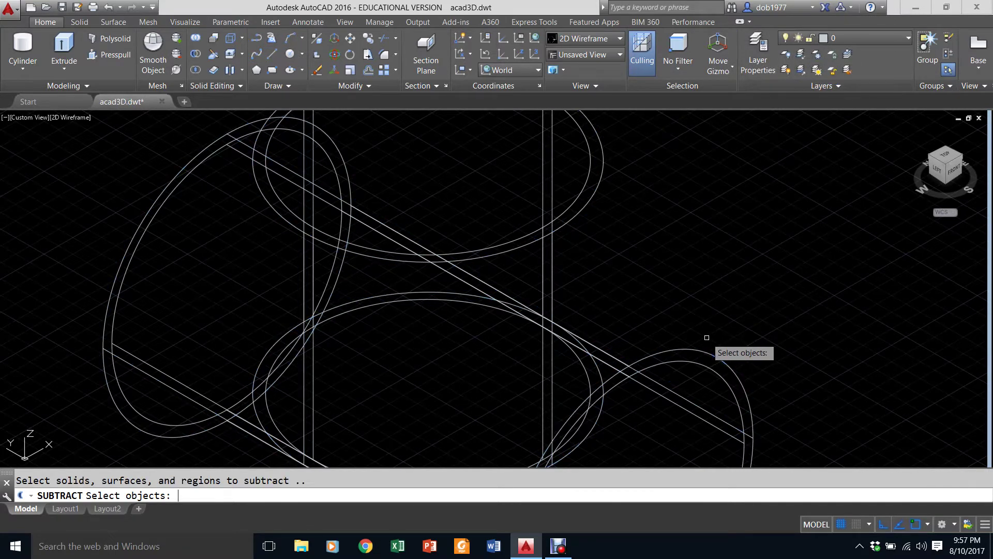
{"action": "left_click", "coordinate": [589, 178]}
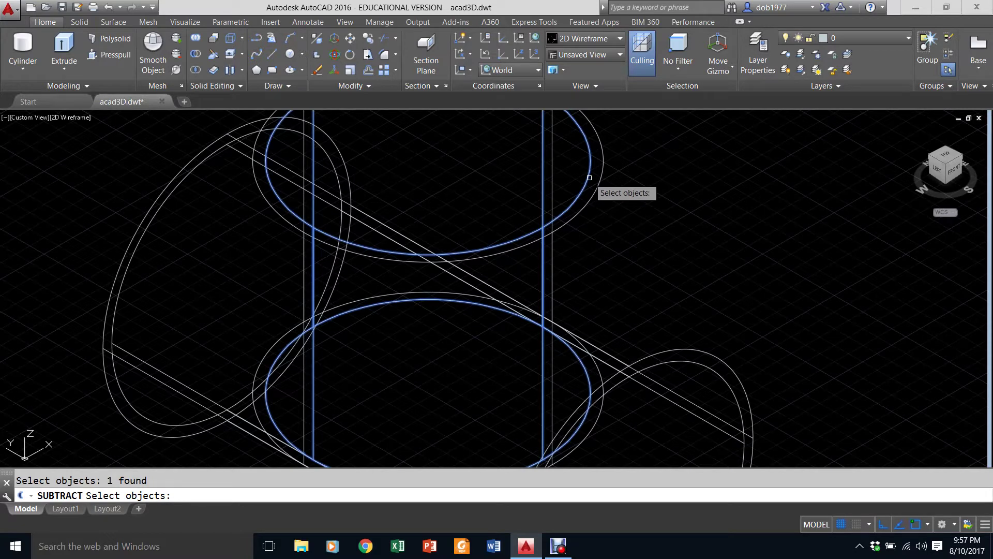
{"action": "key", "text": "Return"}
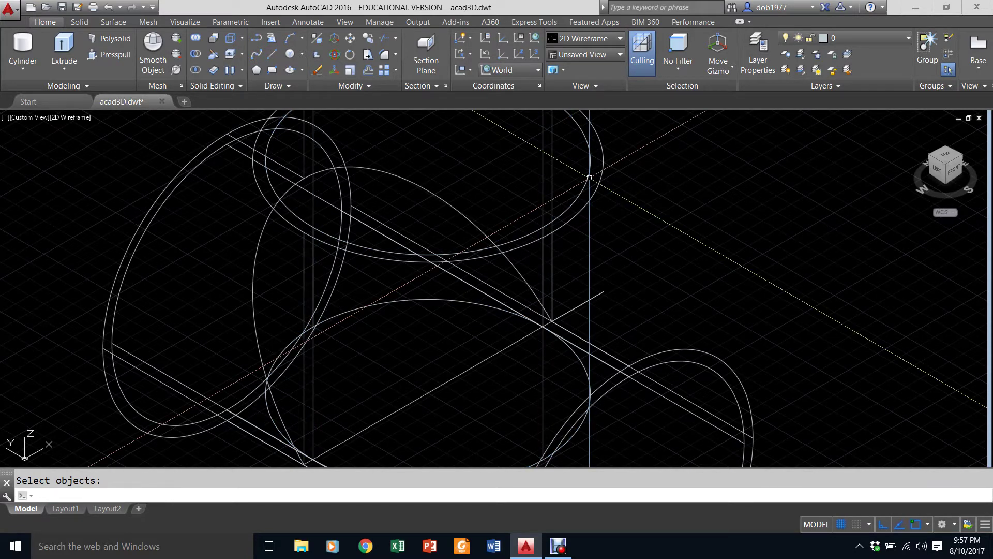
{"action": "scroll", "coordinate": [589, 178], "scroll_direction": "down", "scroll_amount": 5}
{"action": "scroll", "coordinate": [657, 171], "scroll_direction": "up", "scroll_amount": 5}
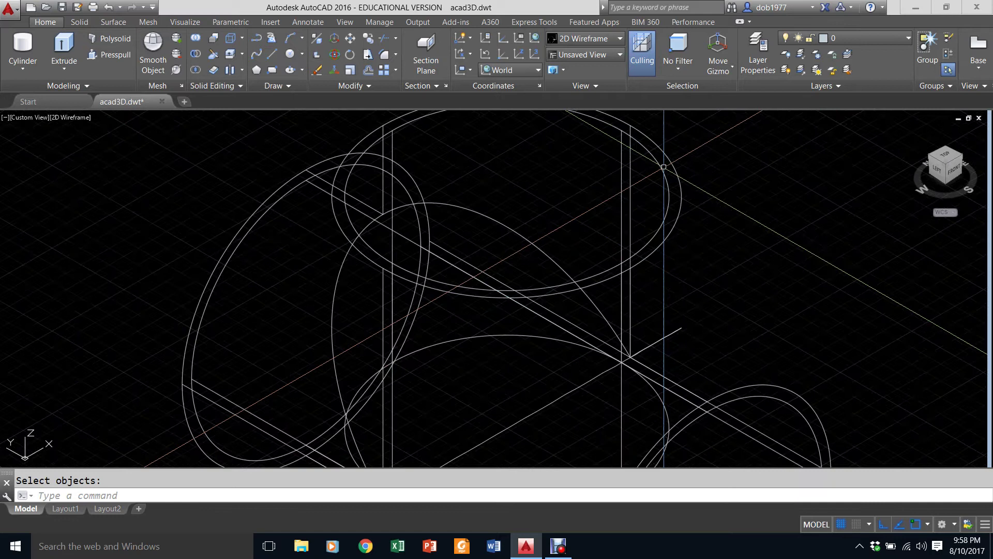
{"action": "scroll", "coordinate": [664, 167], "scroll_direction": "down", "scroll_amount": 3}
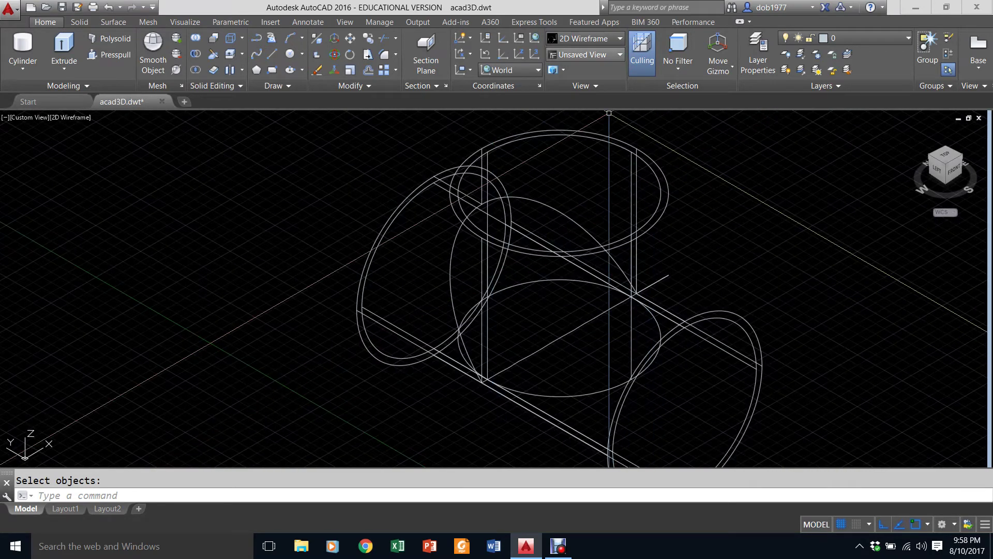
{"action": "left_click", "coordinate": [585, 38]}
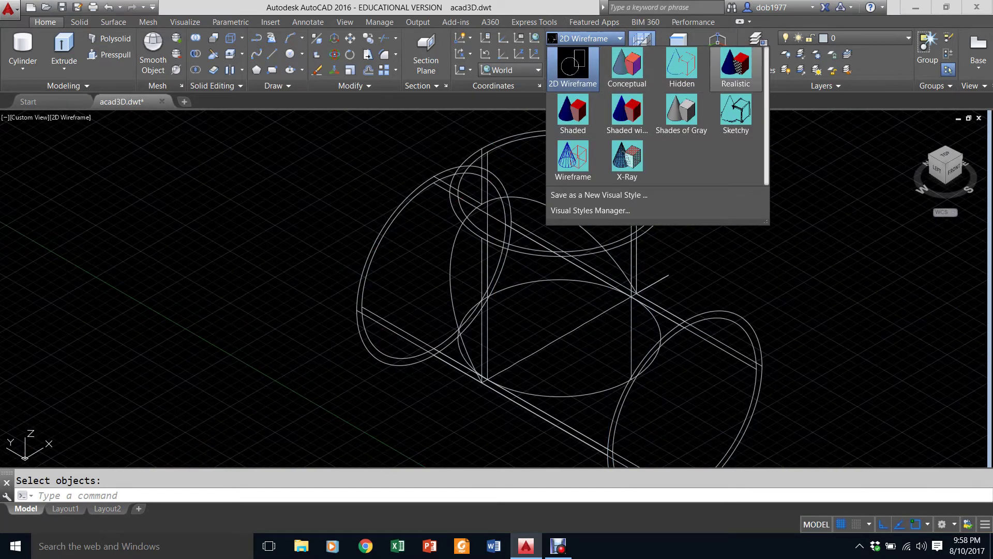
Preview the tee in Realistic style, then return to 2D Wireframe.
{"action": "left_click", "coordinate": [735, 65]}
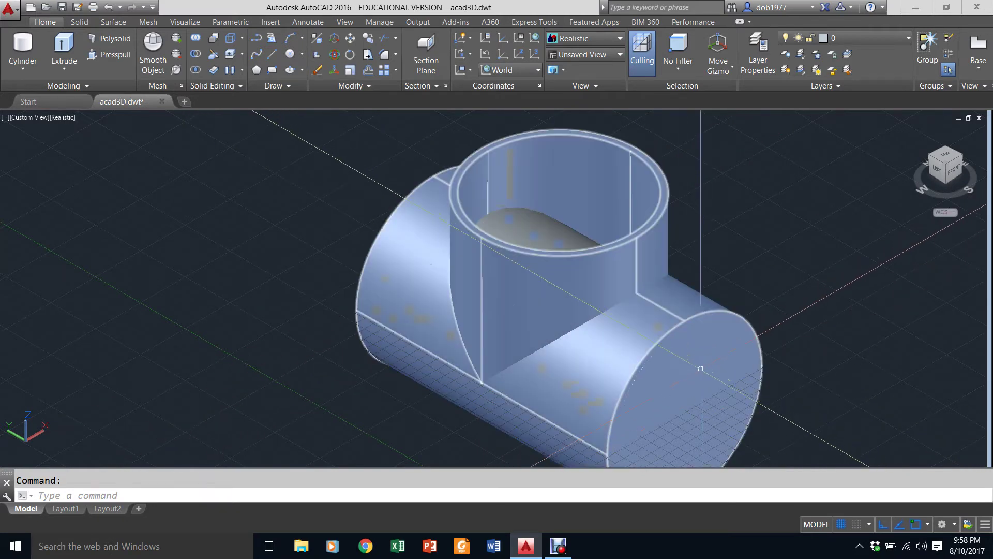
{"action": "left_click", "coordinate": [585, 38]}
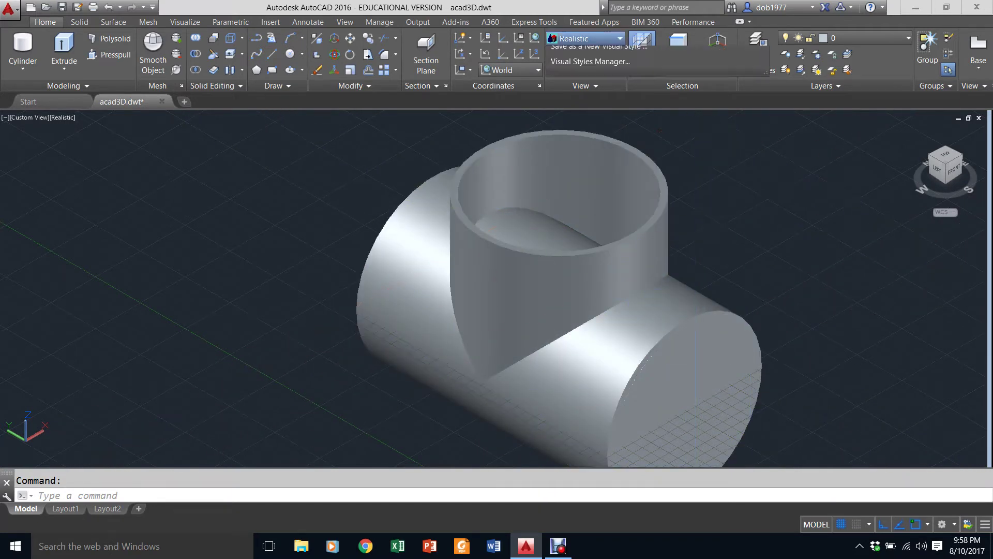
{"action": "left_click", "coordinate": [579, 67]}
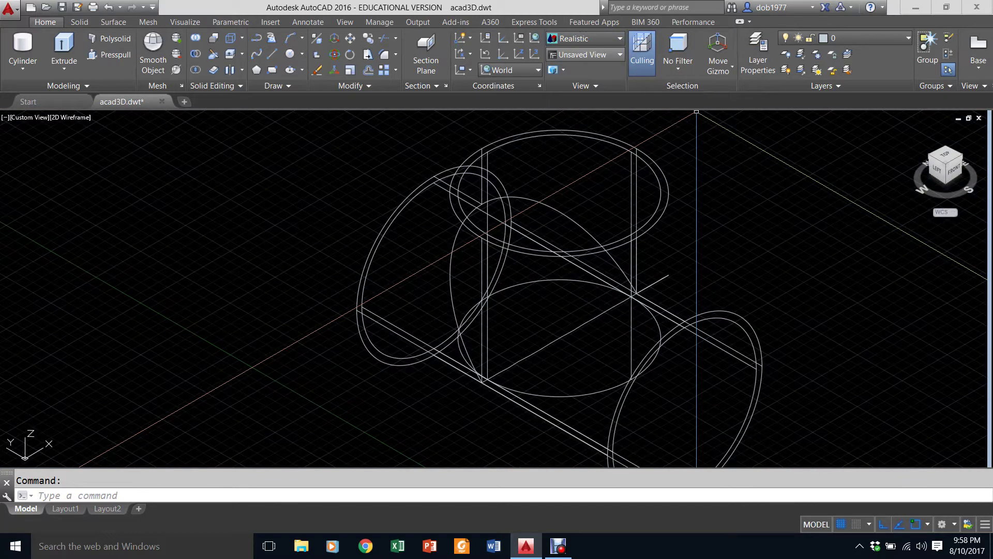
Subtract the inner horizontal 8-diameter cylinder from the tee solid.
{"action": "left_click", "coordinate": [195, 54]}
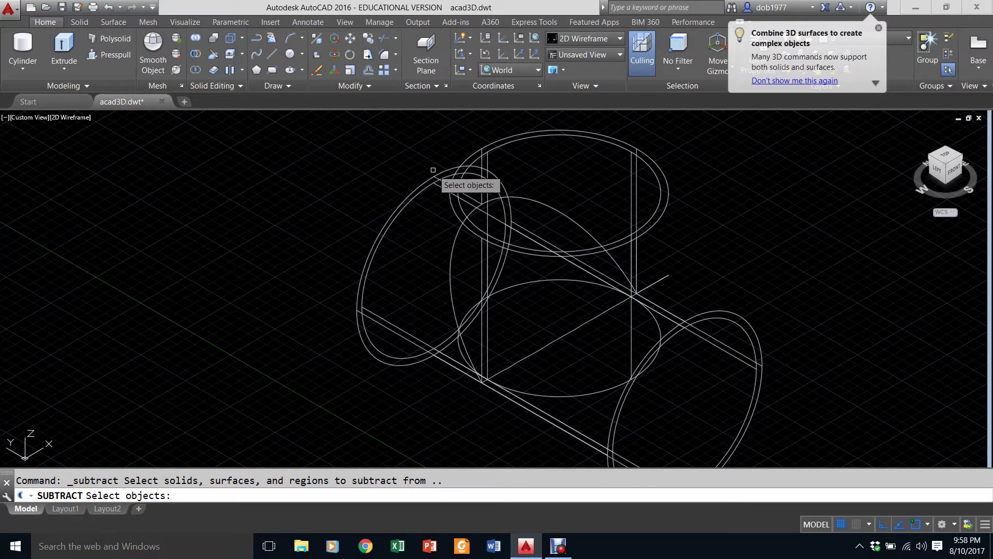
{"action": "left_click", "coordinate": [505, 138]}
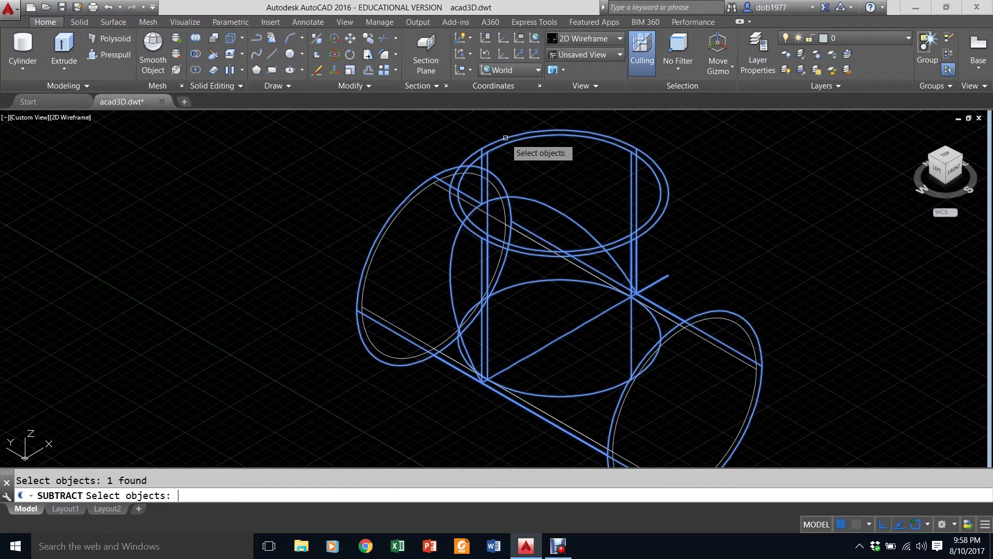
{"action": "key", "text": "Return"}
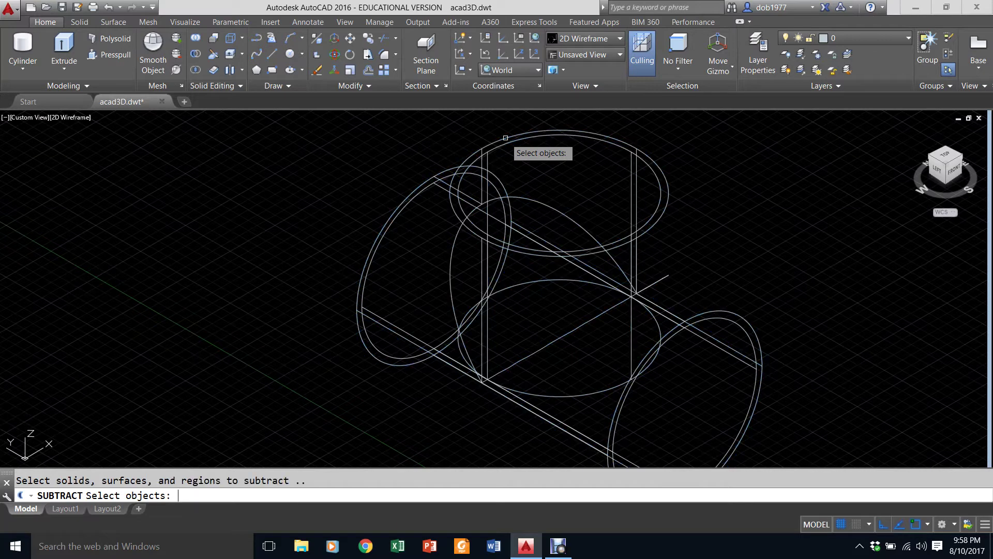
{"action": "left_click", "coordinate": [428, 186]}
{"action": "key", "text": "Return"}
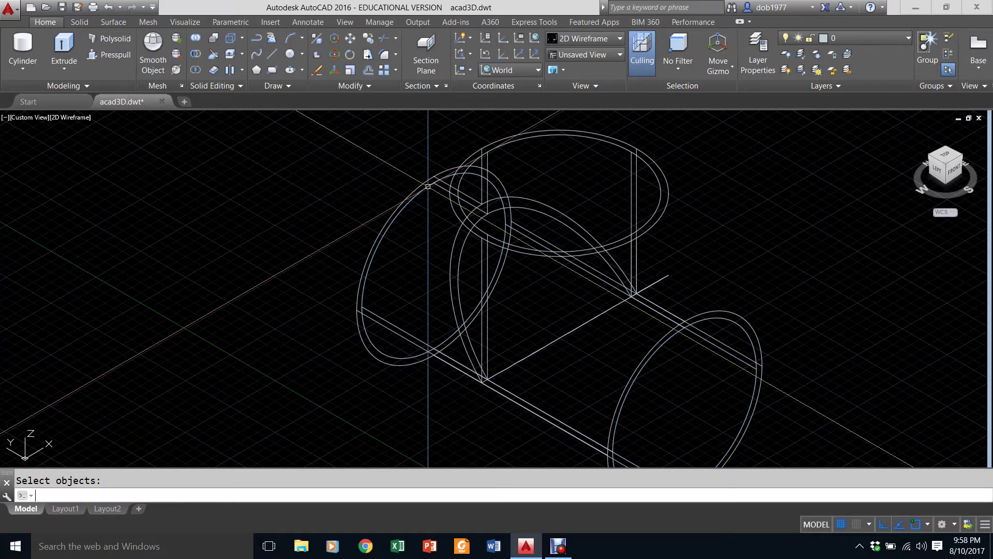
{"action": "left_click", "coordinate": [585, 38]}
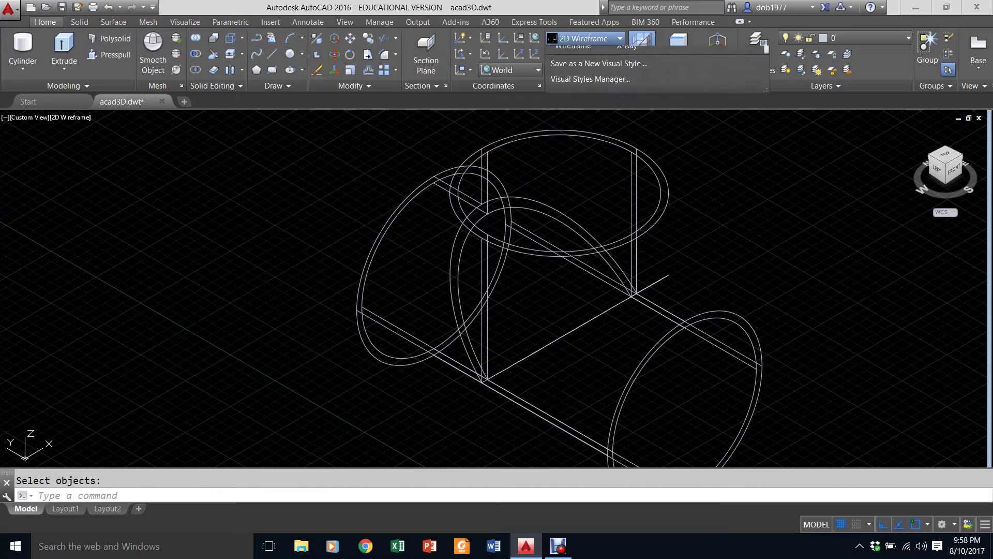
Shade the tee in Realistic style and orbit it with the SteeringWheel to see the junction.
{"action": "left_click", "coordinate": [736, 66]}
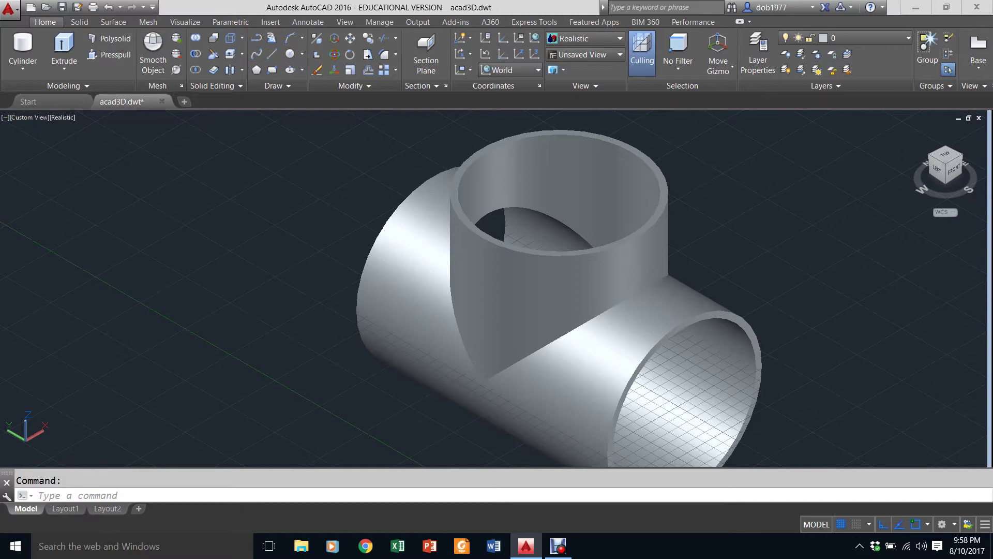
{"action": "left_click", "coordinate": [4, 117]}
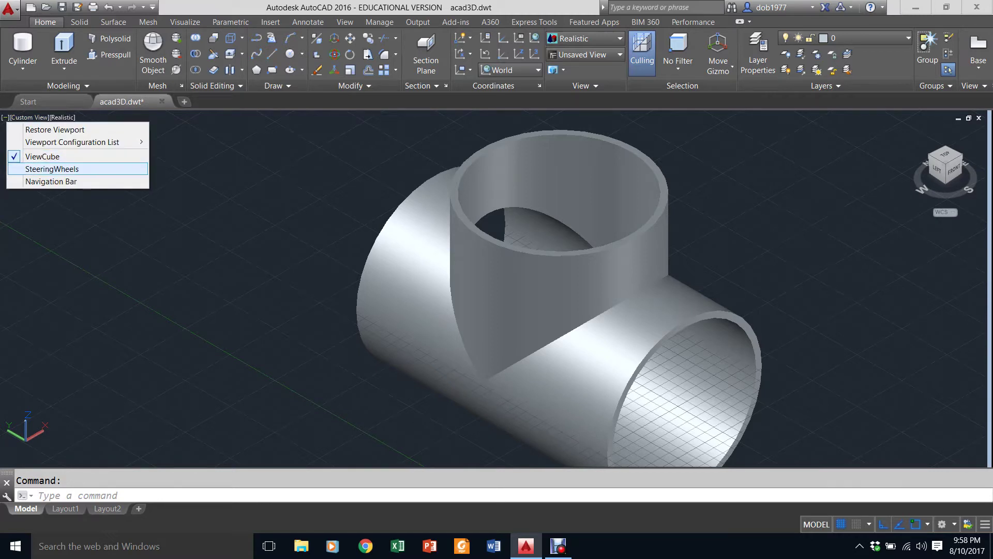
{"action": "left_click", "coordinate": [52, 169]}
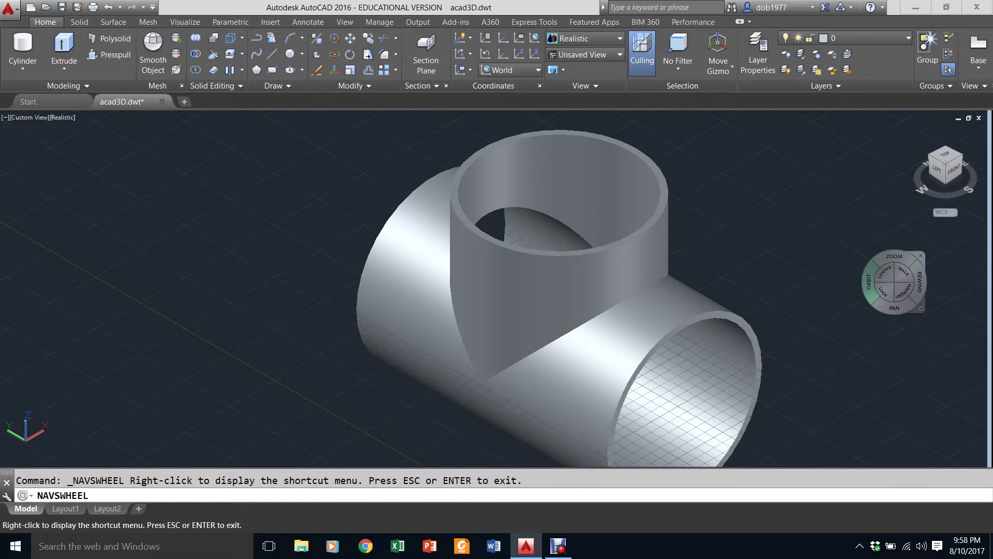
{"action": "left_click_drag", "start_coordinate": [869, 282], "coordinate": [831, 266]}
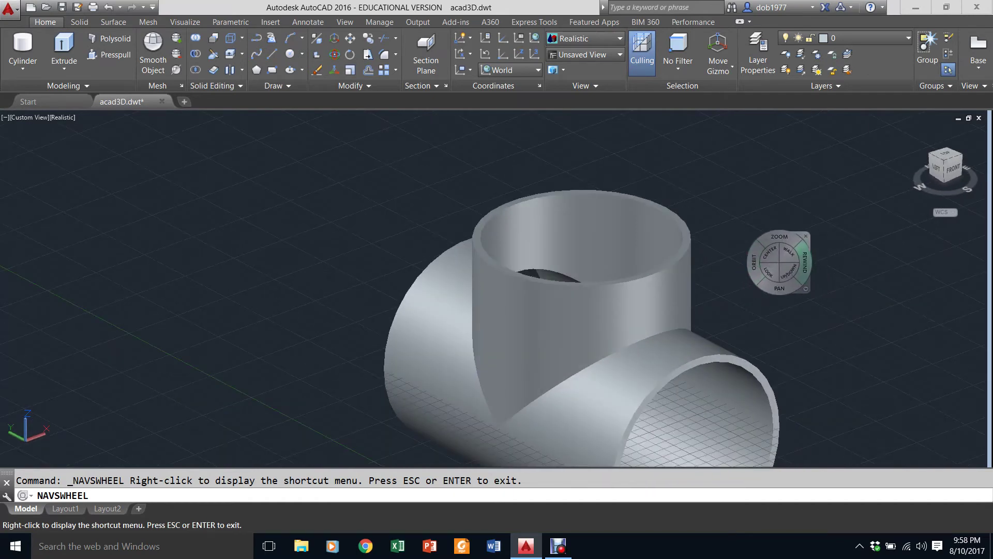
{"action": "key", "text": "Escape"}
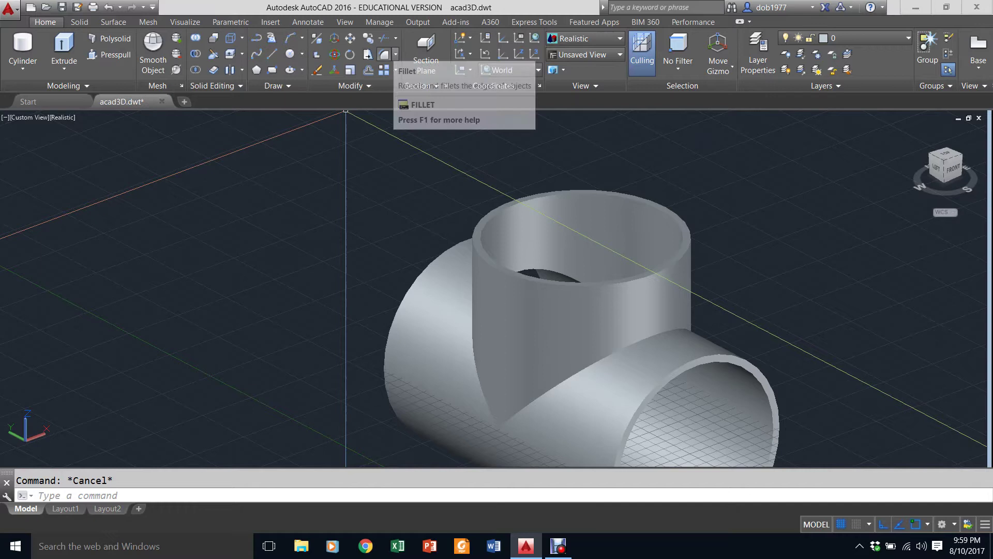
Fillet the curved edge where the branch meets the run at radius 1.75, then view from northwest.
{"action": "left_click", "coordinate": [384, 54]}
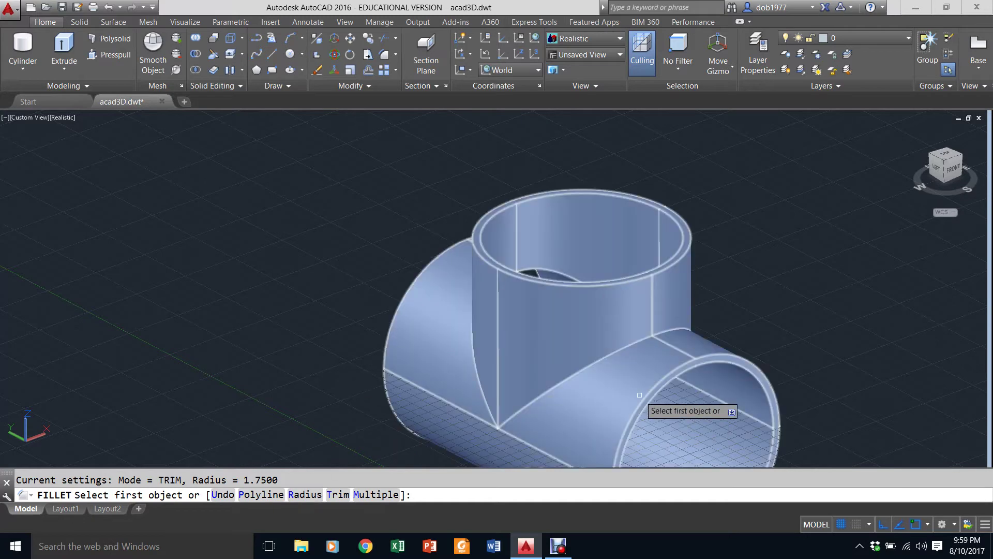
{"action": "left_click", "coordinate": [647, 337]}
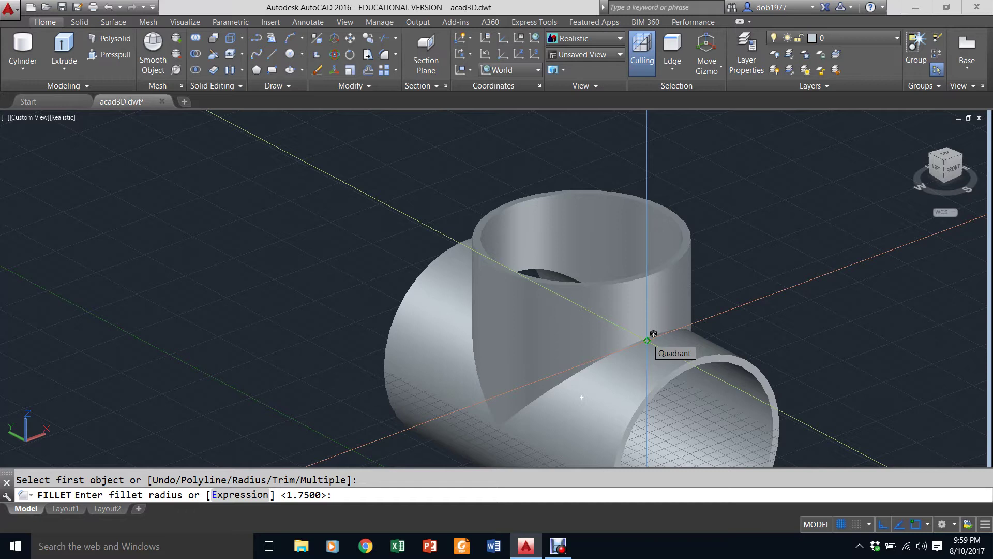
{"action": "key", "text": "Return"}
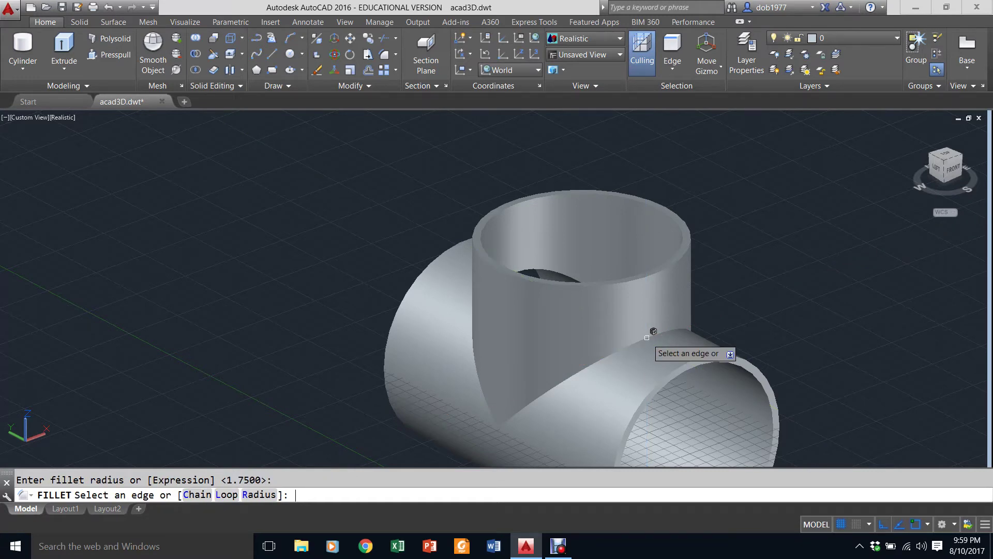
{"action": "key", "text": "Return"}
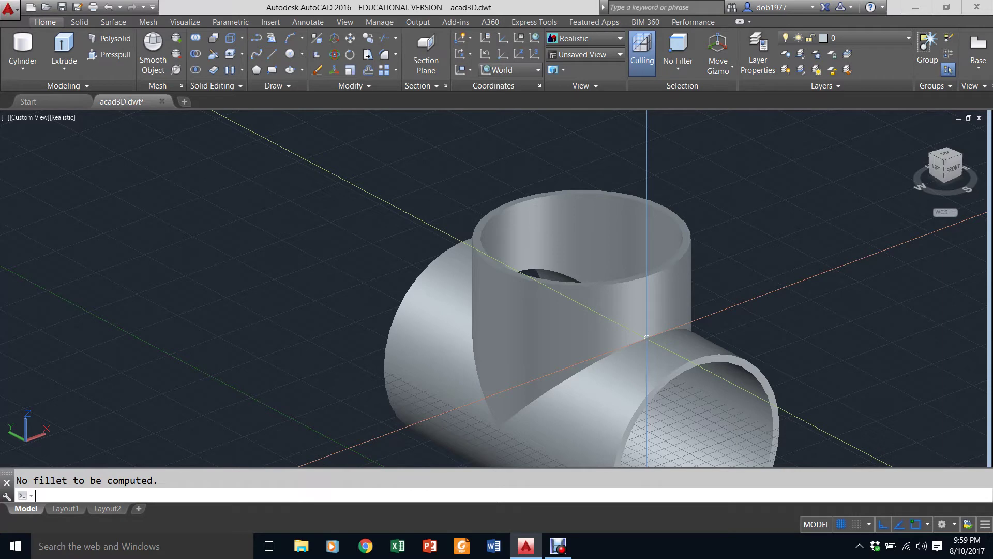
{"action": "key", "text": "Return"}
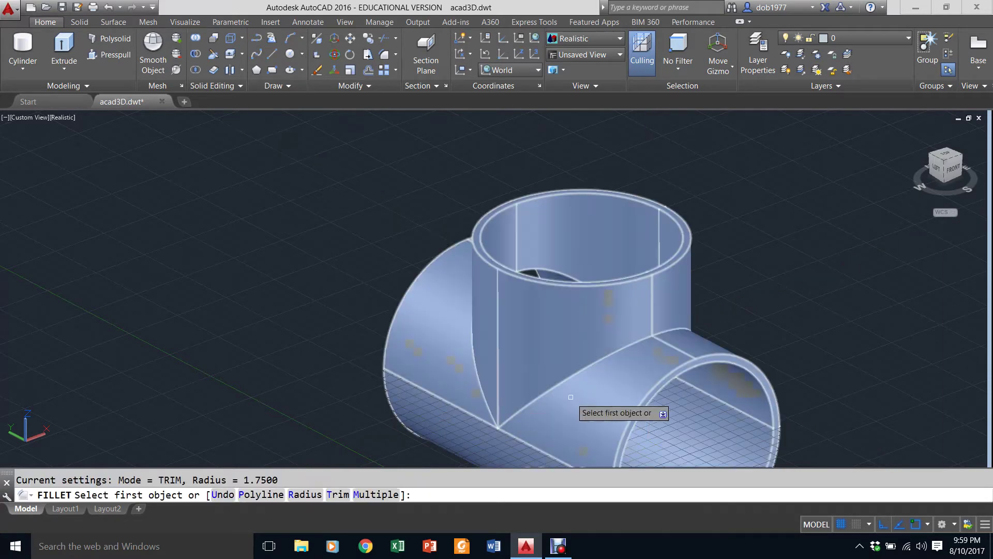
{"action": "left_click", "coordinate": [646, 339]}
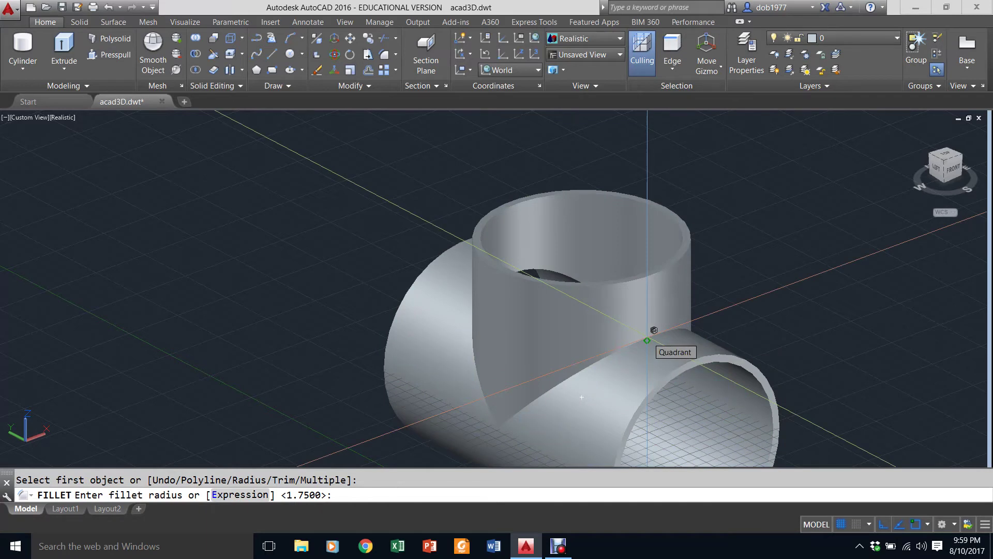
{"action": "key", "text": "Return"}
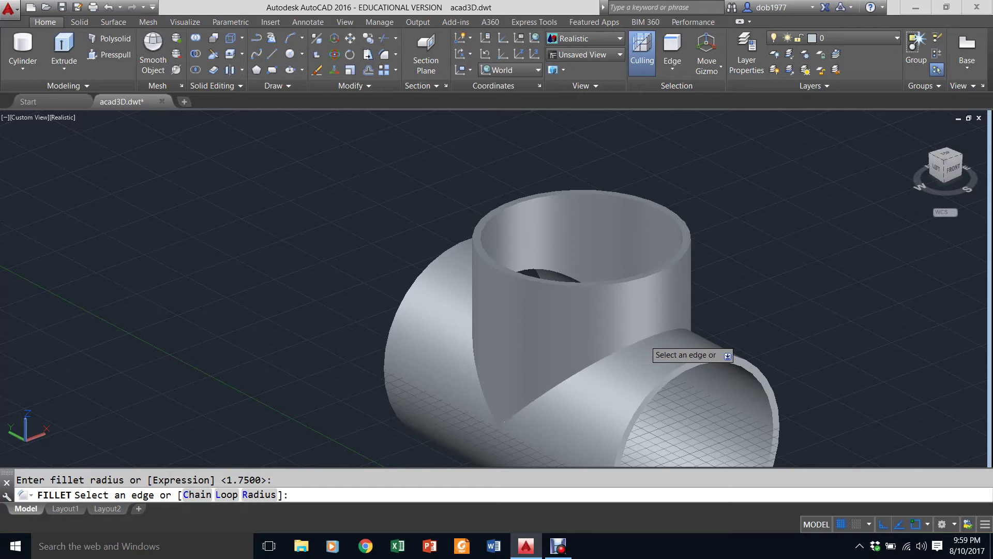
{"action": "left_click", "coordinate": [669, 328]}
{"action": "key", "text": "Return"}
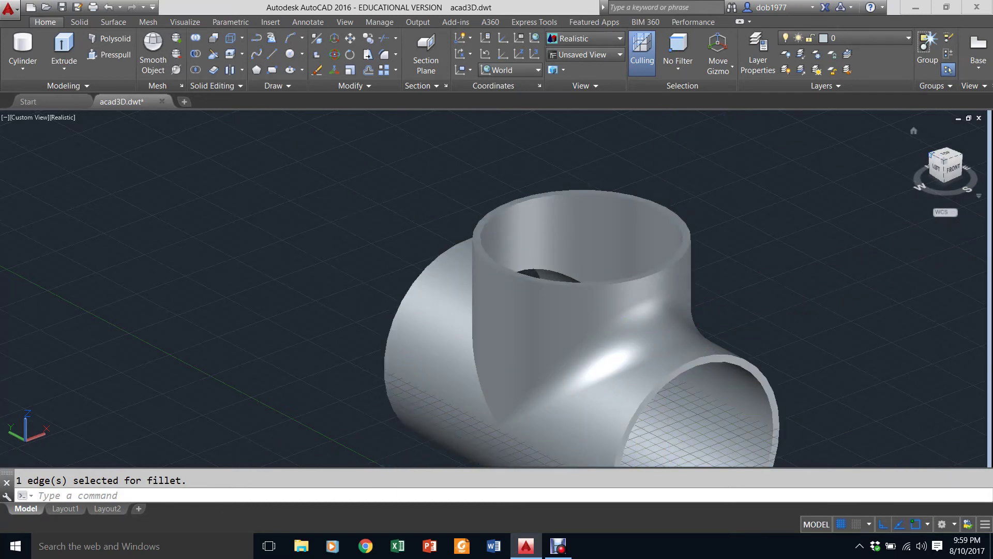
{"action": "left_click", "coordinate": [931, 154]}
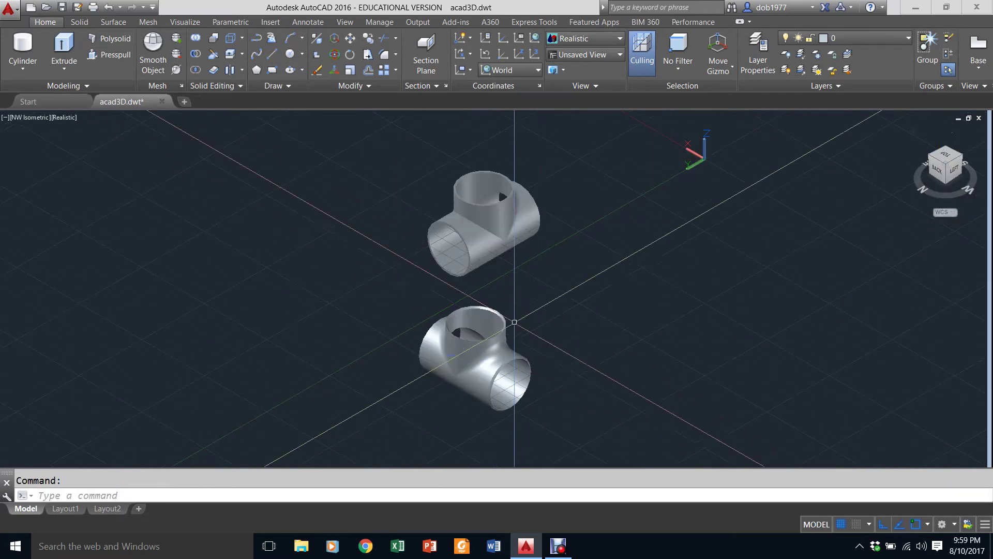
Fillet the near-side seam between the upright branch and the run at radius 1.75.
{"action": "scroll", "coordinate": [482, 202], "scroll_direction": "up", "scroll_amount": 4}
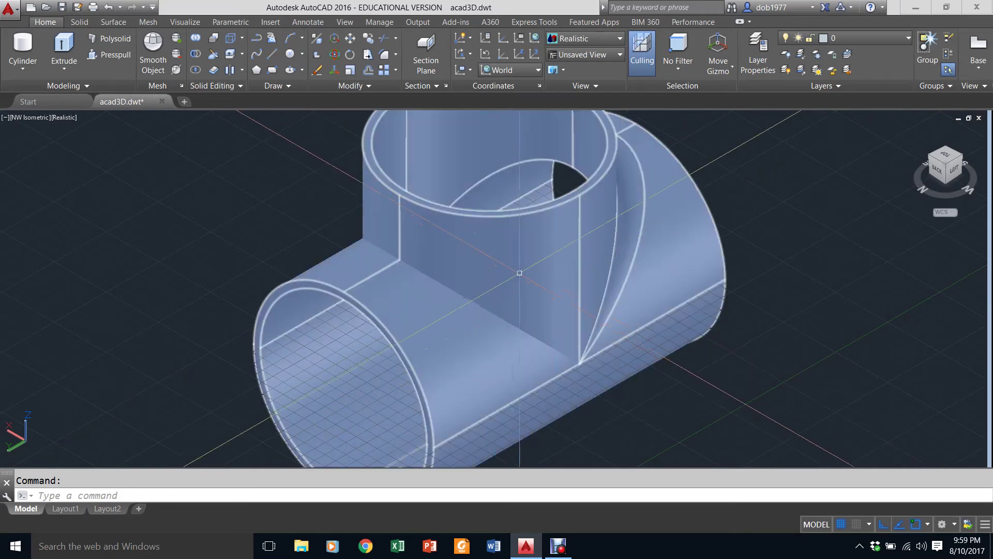
{"action": "scroll", "coordinate": [560, 220], "scroll_direction": "up", "scroll_amount": 2}
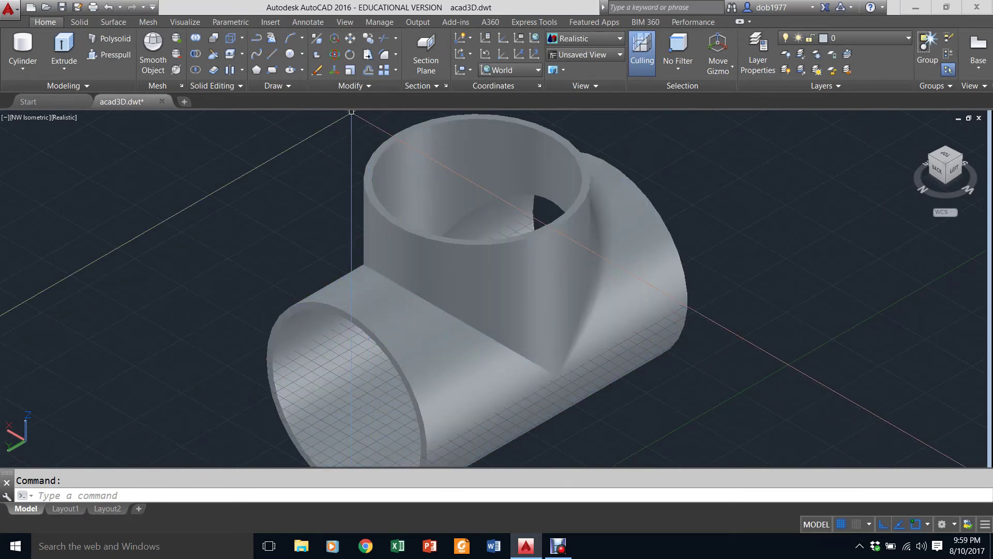
{"action": "type", "text": "f"}
{"action": "key", "text": "Return"}
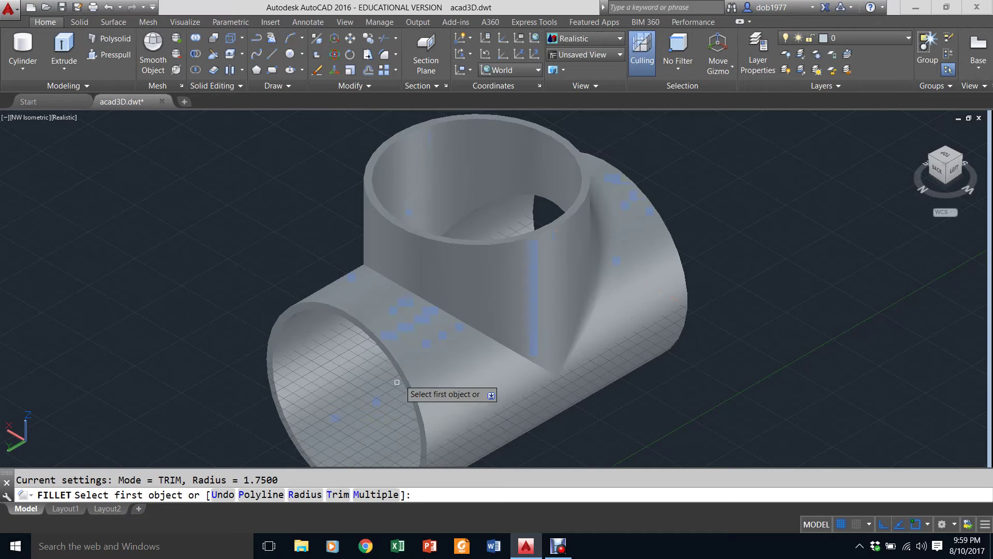
{"action": "left_click", "coordinate": [427, 301]}
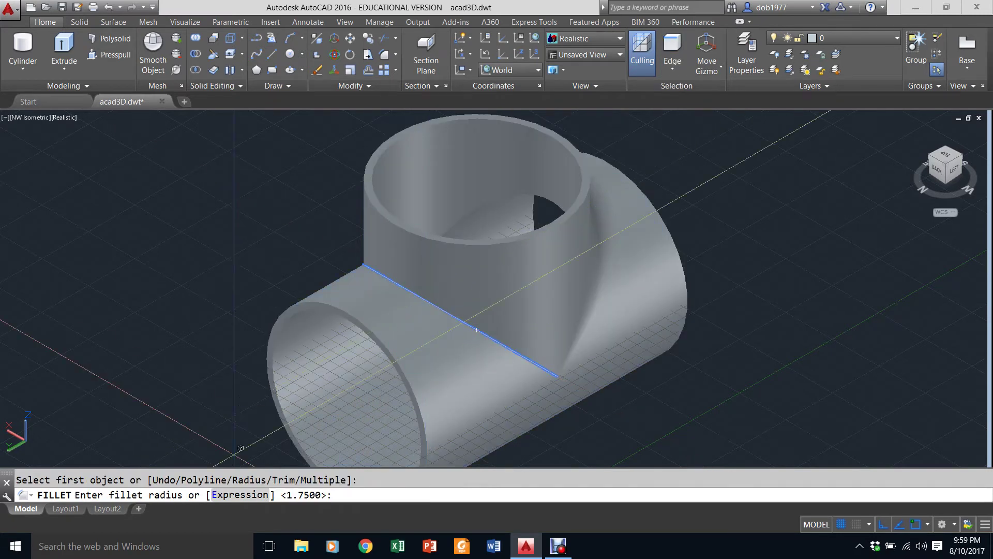
{"action": "key", "text": "Return"}
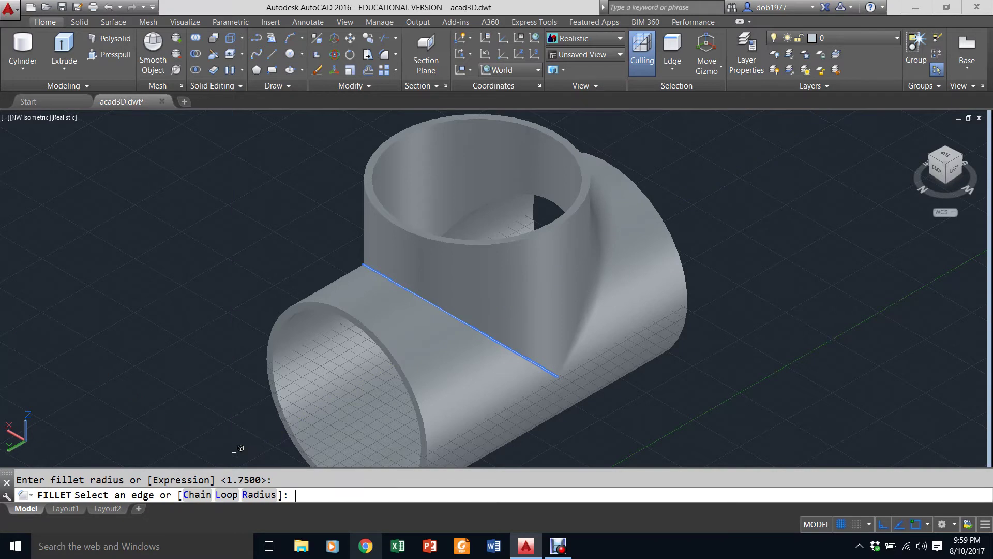
{"action": "left_click", "coordinate": [421, 296]}
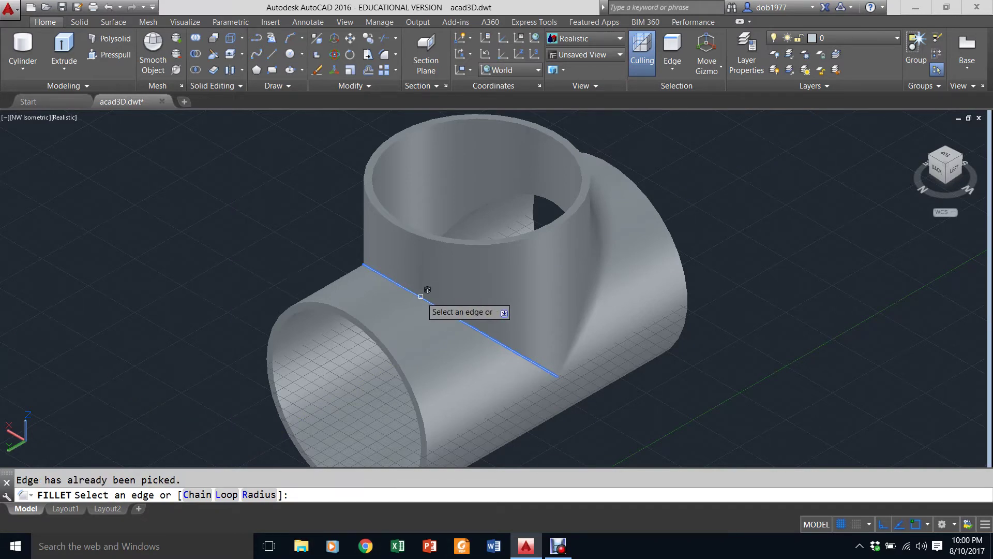
{"action": "key", "text": "Return"}
{"action": "left_click", "coordinate": [465, 253]}
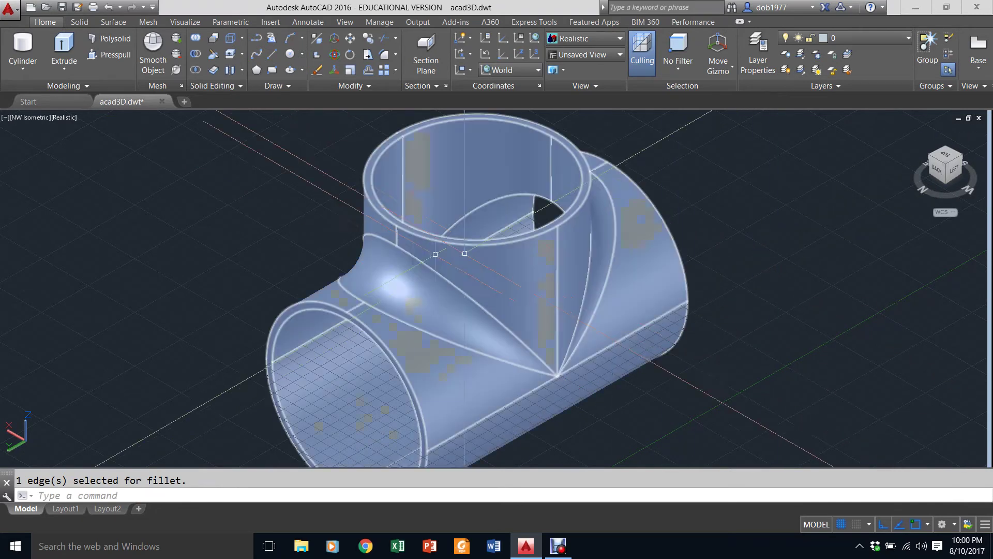
{"action": "key", "text": "Escape"}
{"action": "scroll", "coordinate": [390, 302], "scroll_direction": "up", "scroll_amount": 5}
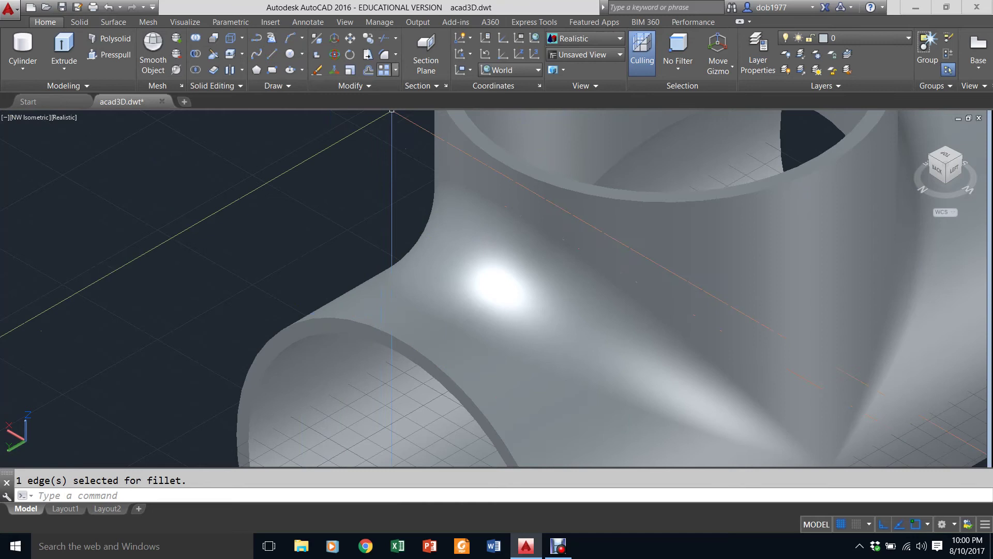
Start a chamfer and set both chamfer distances to 0.25.
{"action": "left_click", "coordinate": [396, 55]}
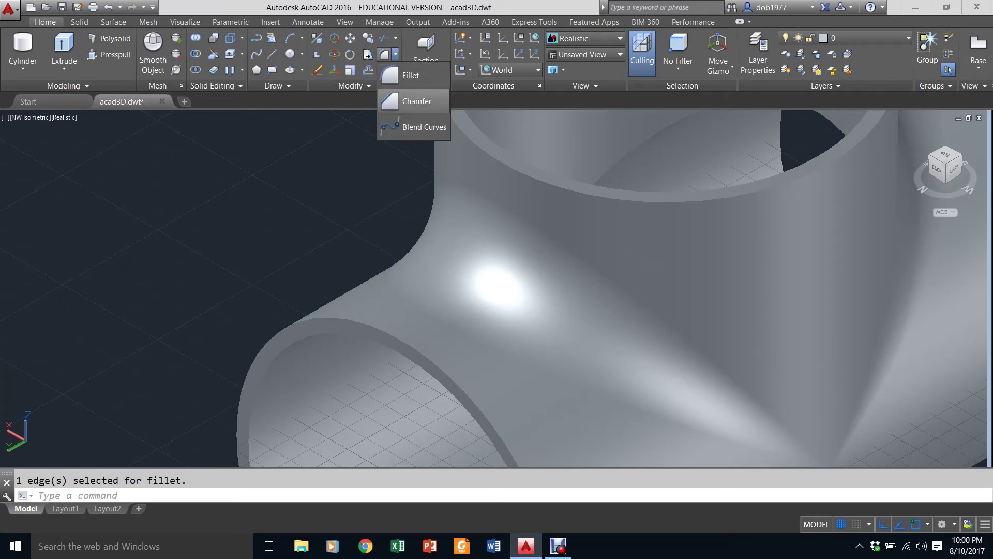
{"action": "left_click", "coordinate": [414, 101]}
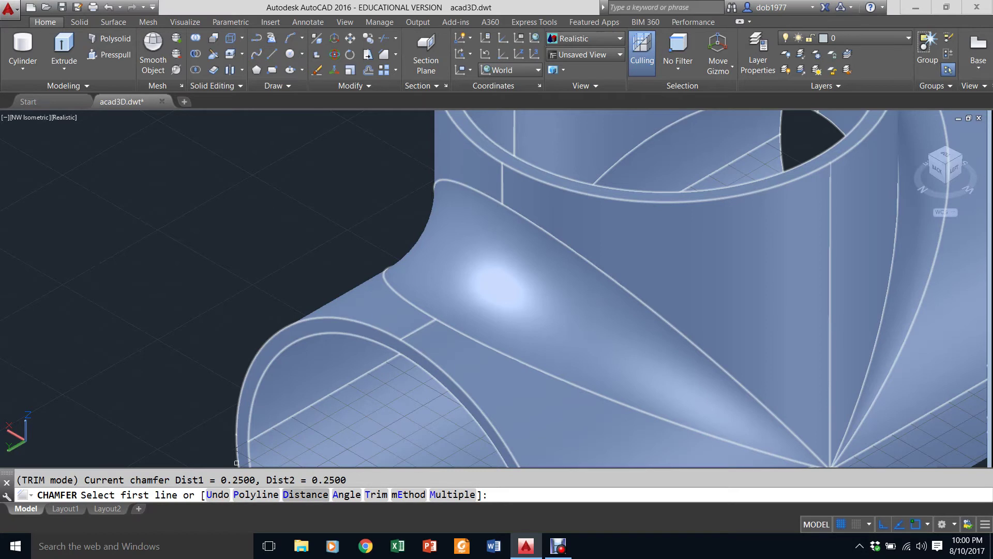
{"action": "left_click", "coordinate": [306, 494]}
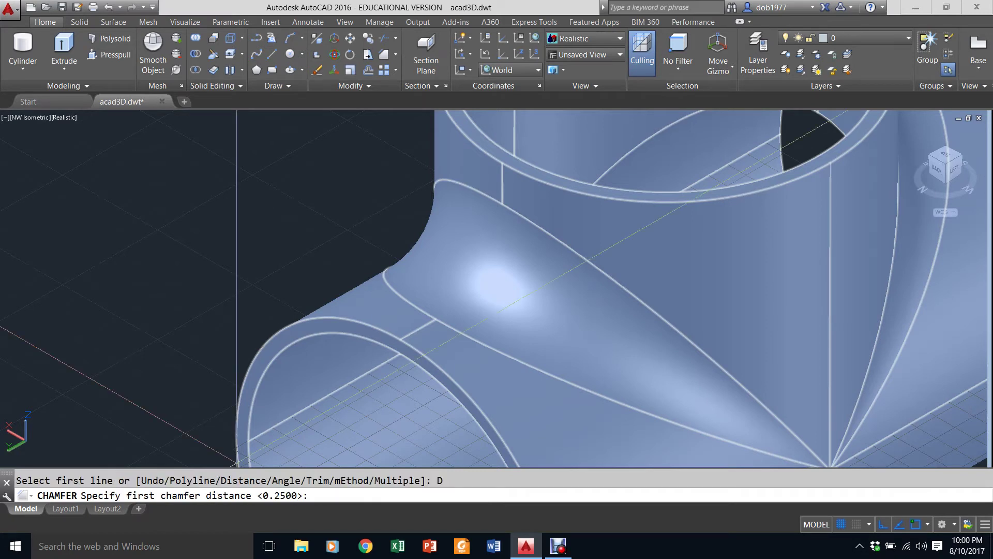
{"action": "key", "text": "Return"}
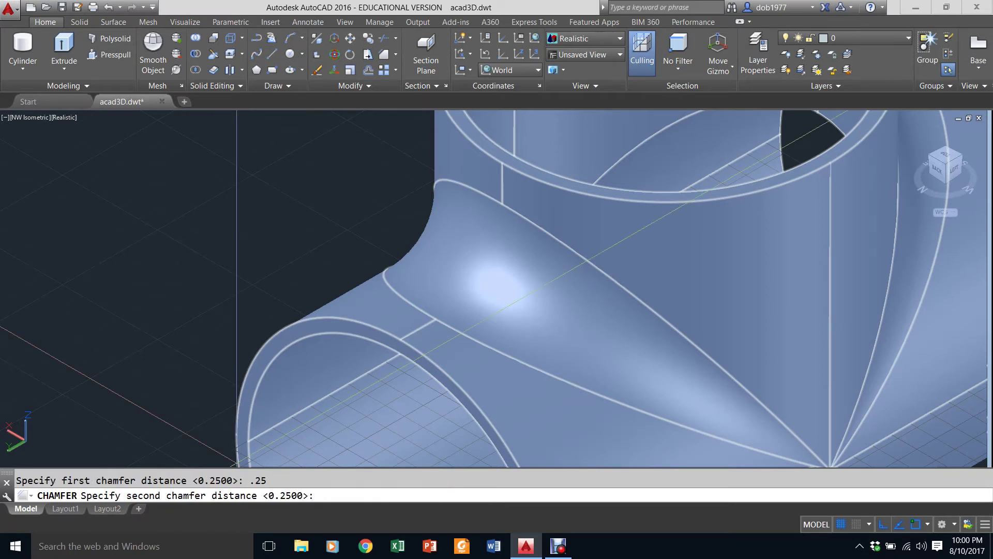
{"action": "type", "text": ".25"}
{"action": "key", "text": "Return"}
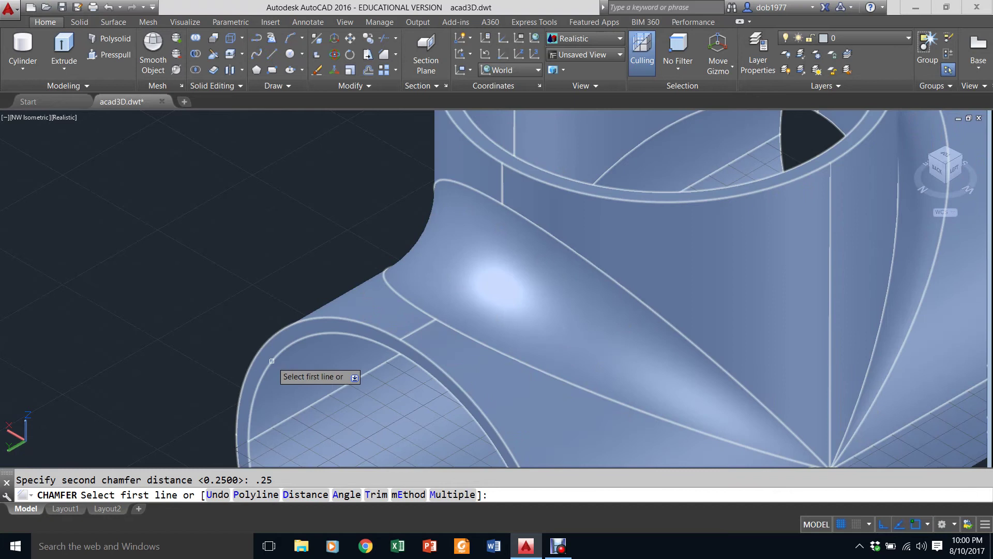
Chamfer the near opening's rim, using the rim face as base and selecting its inner circular edge.
{"action": "left_click", "coordinate": [273, 362]}
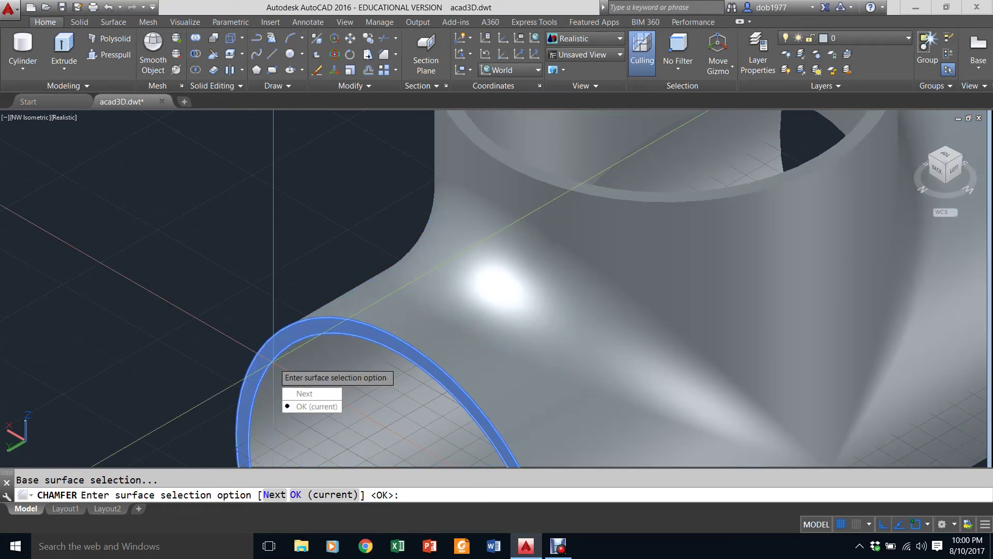
{"action": "key", "text": "Return"}
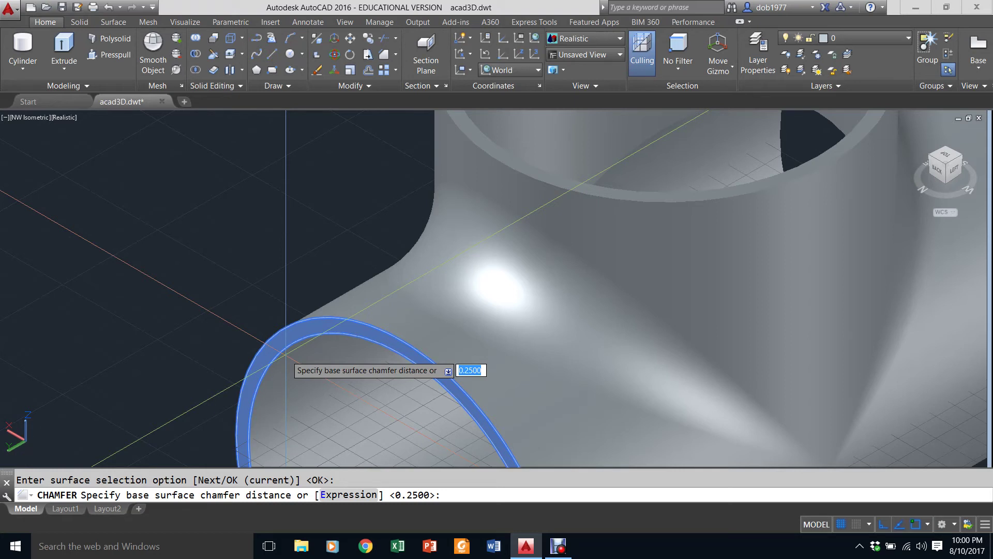
{"action": "key", "text": "Return"}
{"action": "key", "text": "Return"}
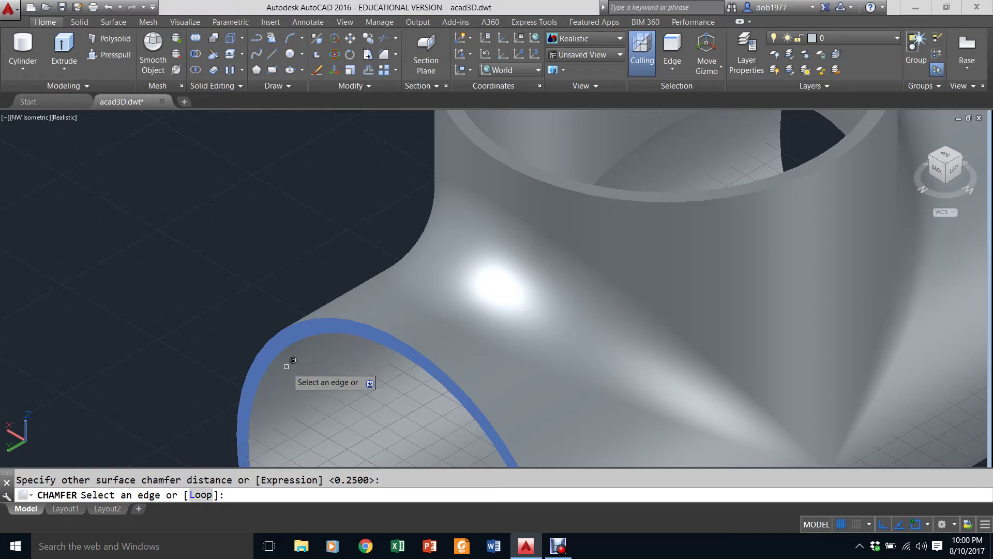
{"action": "left_click", "coordinate": [282, 351]}
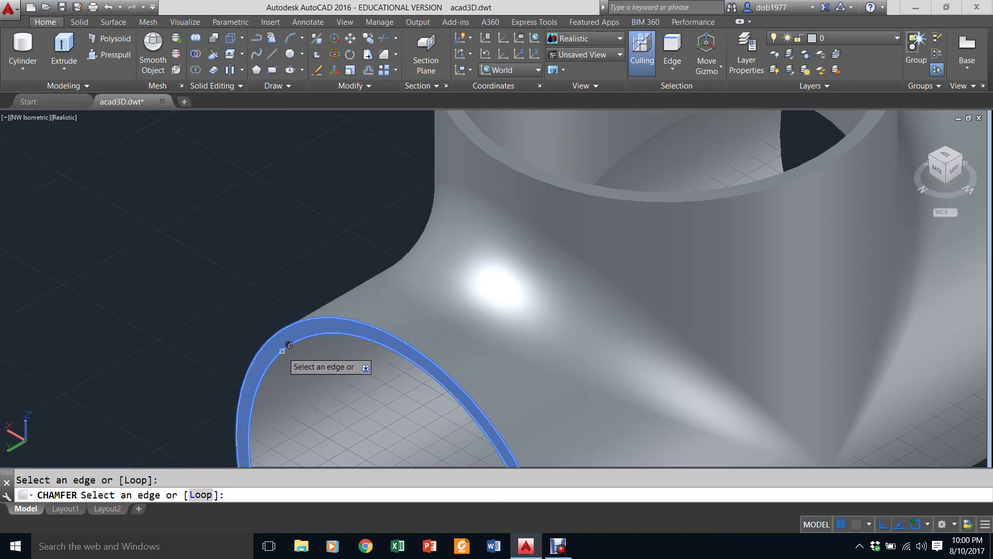
{"action": "key", "text": "Escape"}
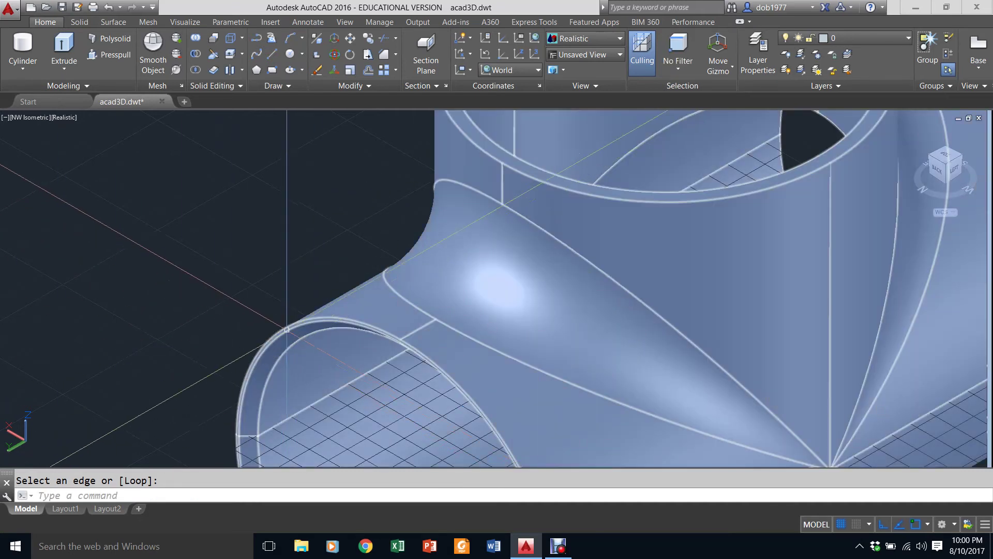
{"action": "scroll", "coordinate": [776, 186], "scroll_direction": "down", "scroll_amount": 5}
{"action": "scroll", "coordinate": [709, 150], "scroll_direction": "up", "scroll_amount": 6}
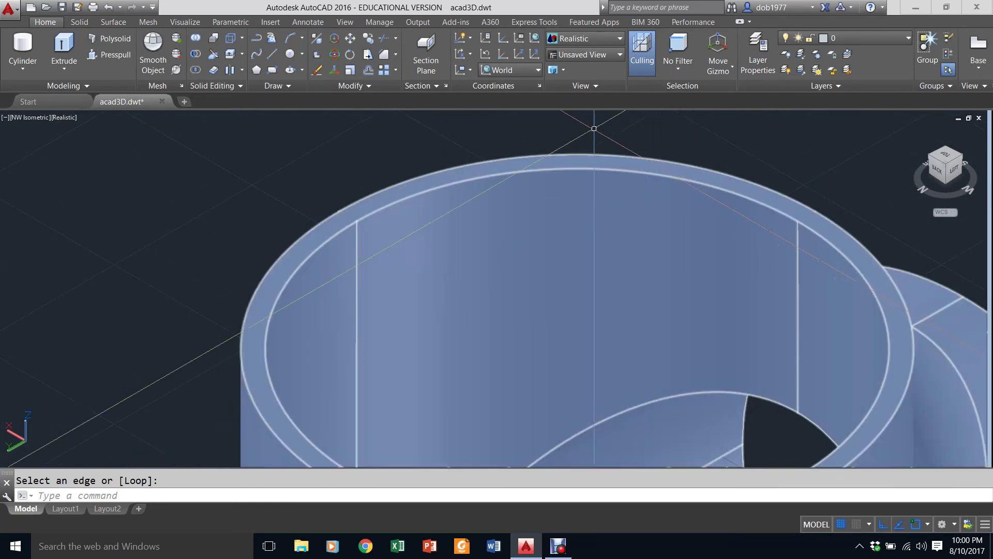
Chamfer the top branch opening's inner edge with both distances at 0.25.
{"action": "left_click", "coordinate": [384, 53]}
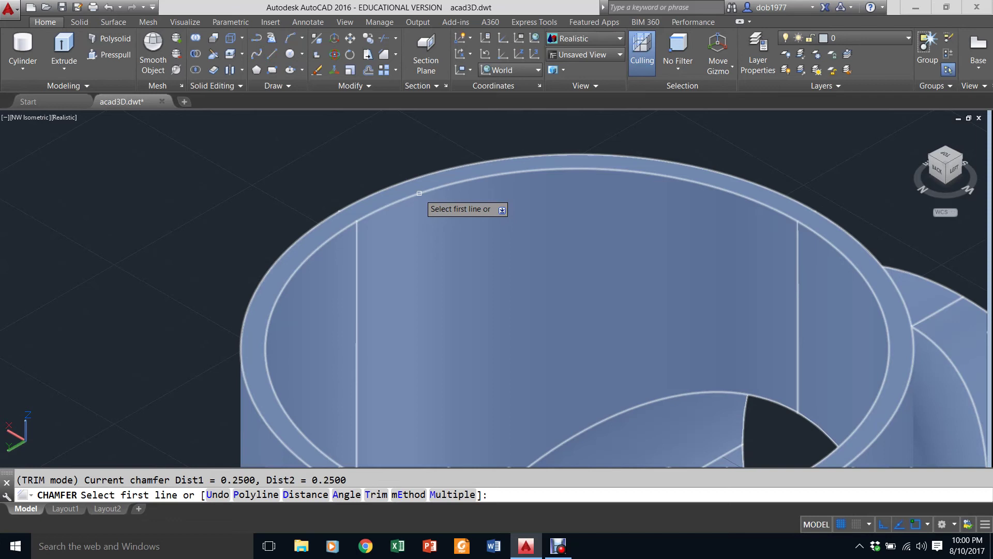
{"action": "left_click", "coordinate": [419, 193]}
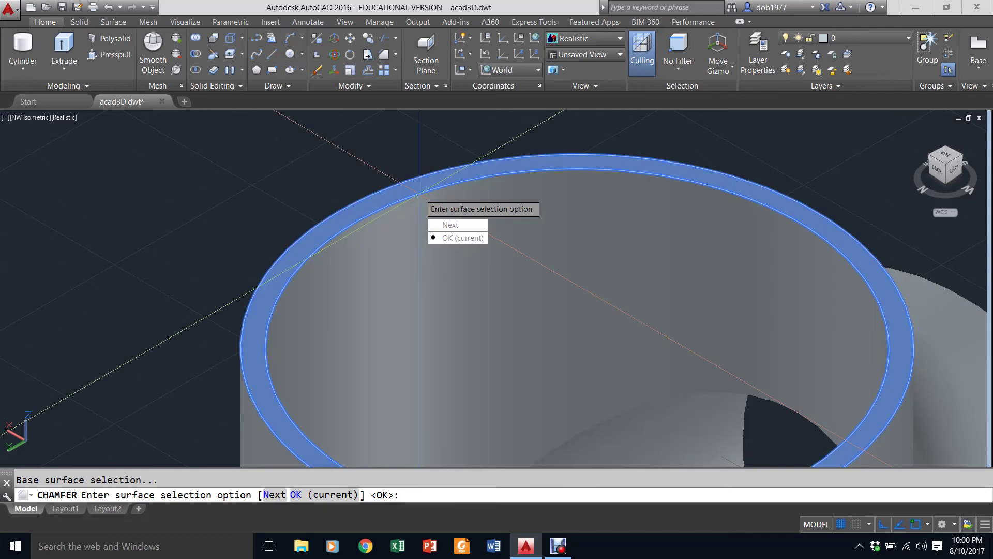
{"action": "key", "text": "Return"}
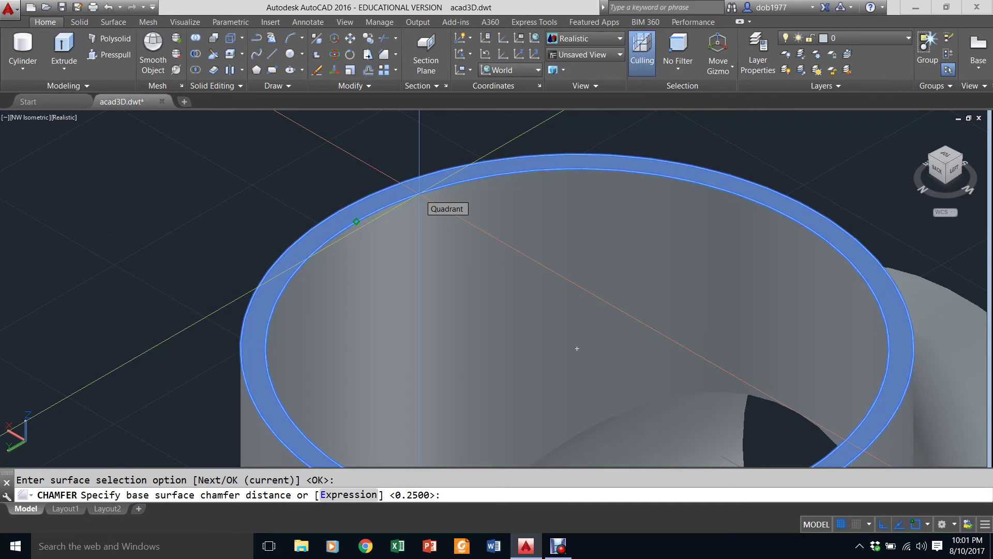
{"action": "key", "text": "Return"}
{"action": "key", "text": "Return"}
{"action": "left_click", "coordinate": [424, 192]}
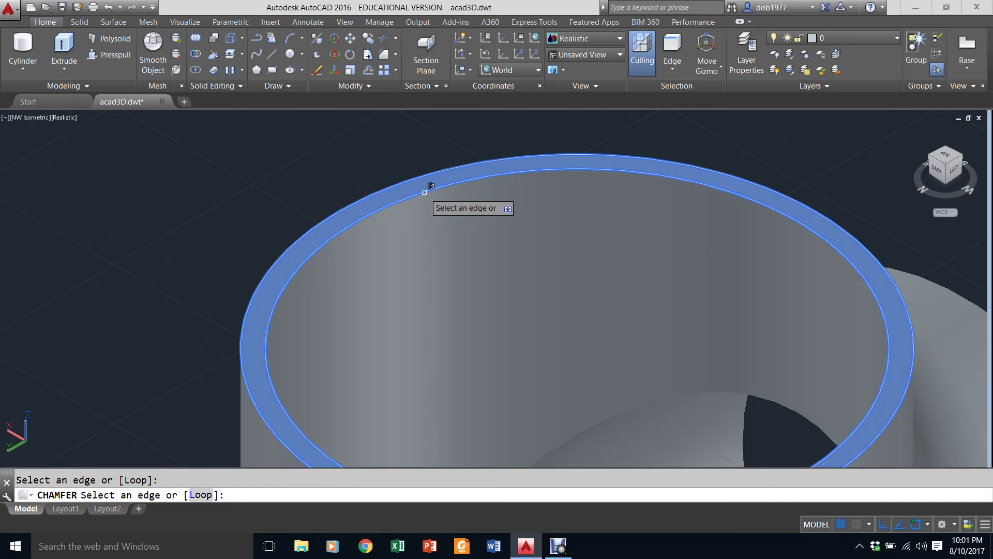
{"action": "key", "text": "Return"}
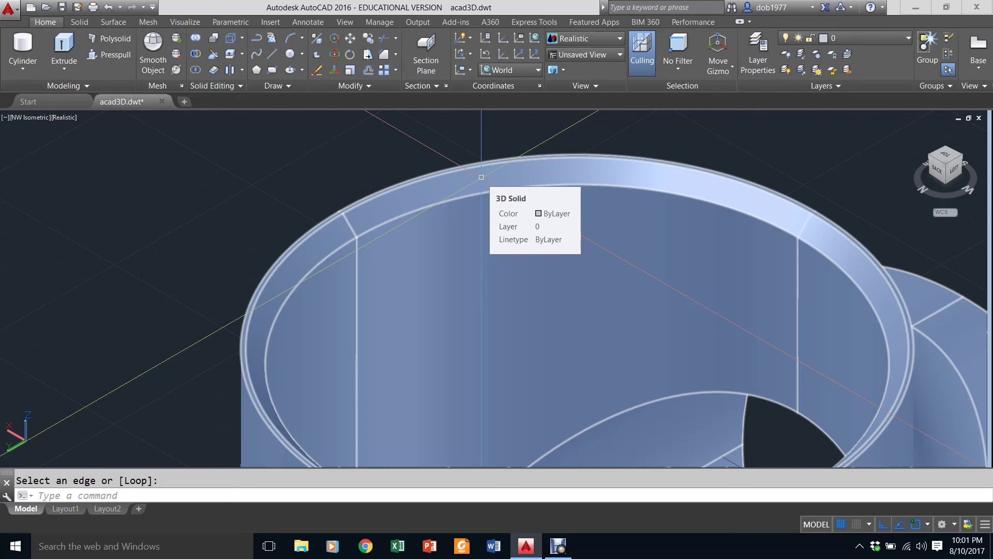
{"action": "scroll", "coordinate": [481, 177], "scroll_direction": "down", "scroll_amount": 5}
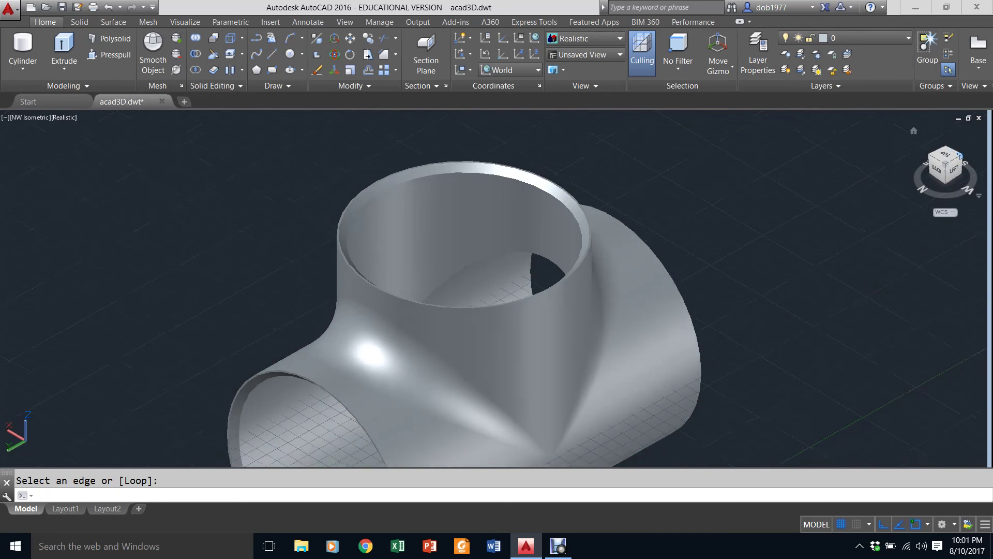
From a southwest isometric view, chamfer the side opening's inner edge with 0.25 distances.
{"action": "scroll", "coordinate": [497, 289], "scroll_direction": "down", "scroll_amount": 5}
{"action": "key", "text": "Escape"}
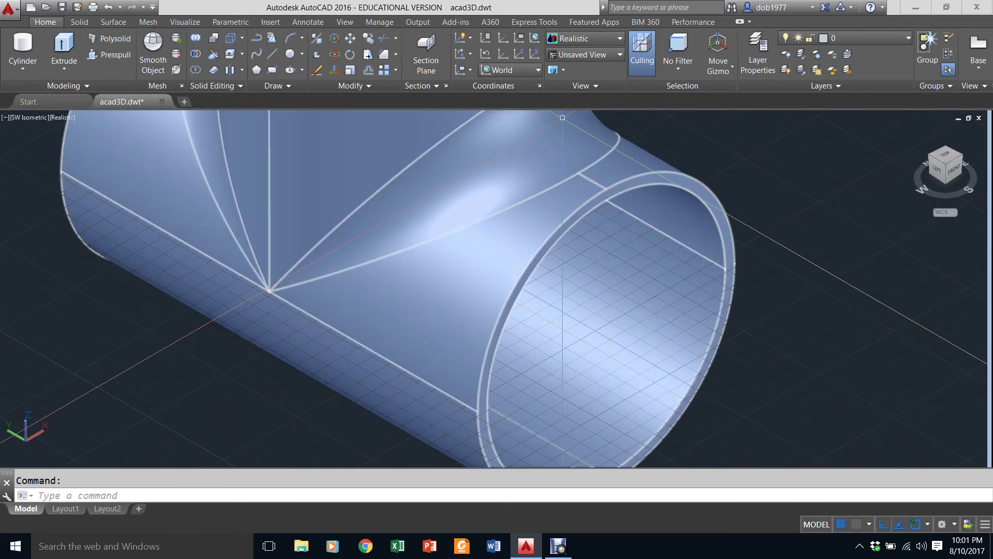
{"action": "left_click", "coordinate": [386, 54]}
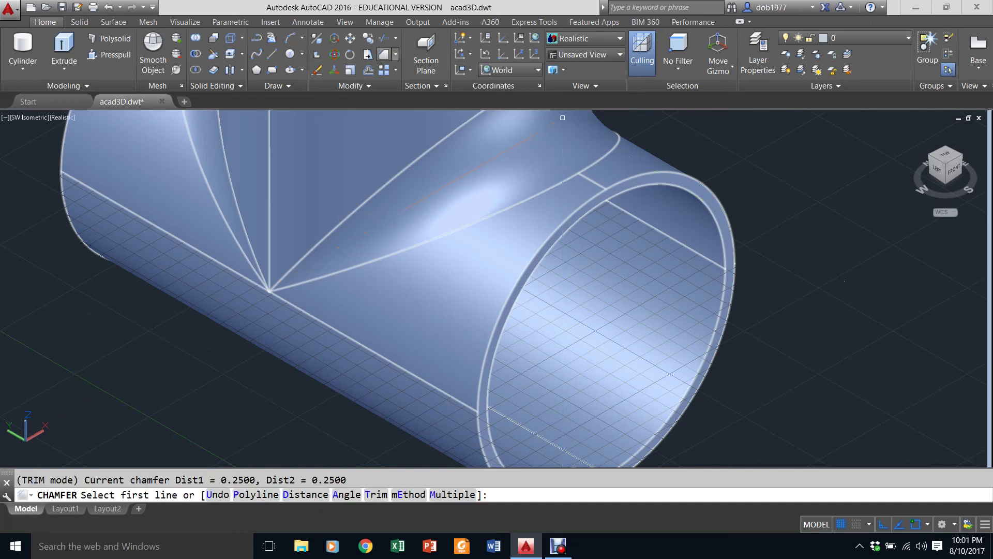
{"action": "left_click", "coordinate": [668, 184]}
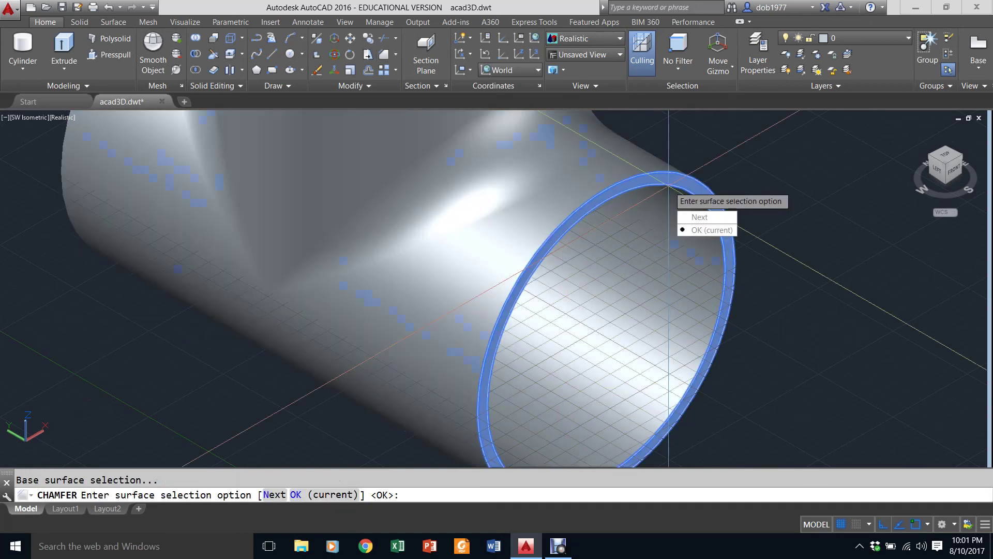
{"action": "key", "text": "Return"}
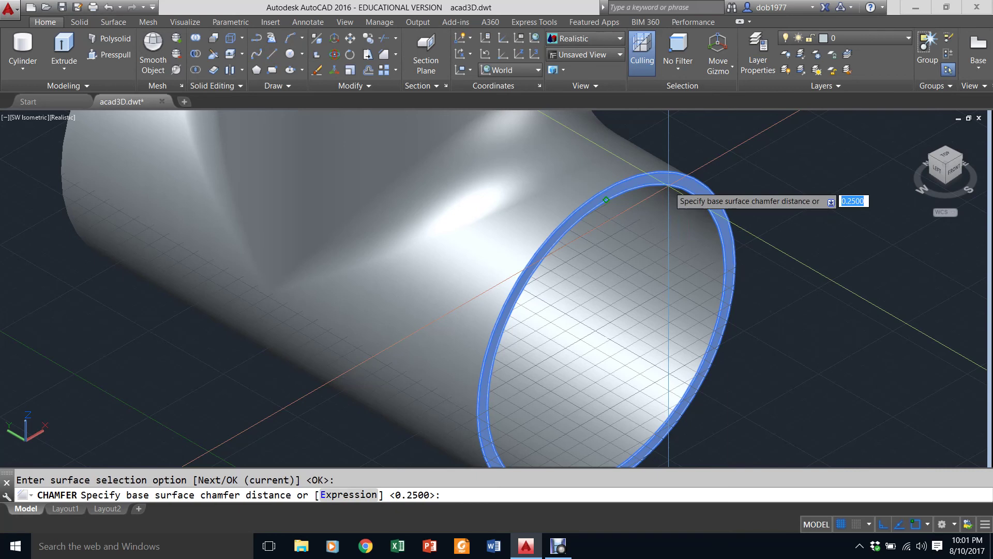
{"action": "key", "text": "Return"}
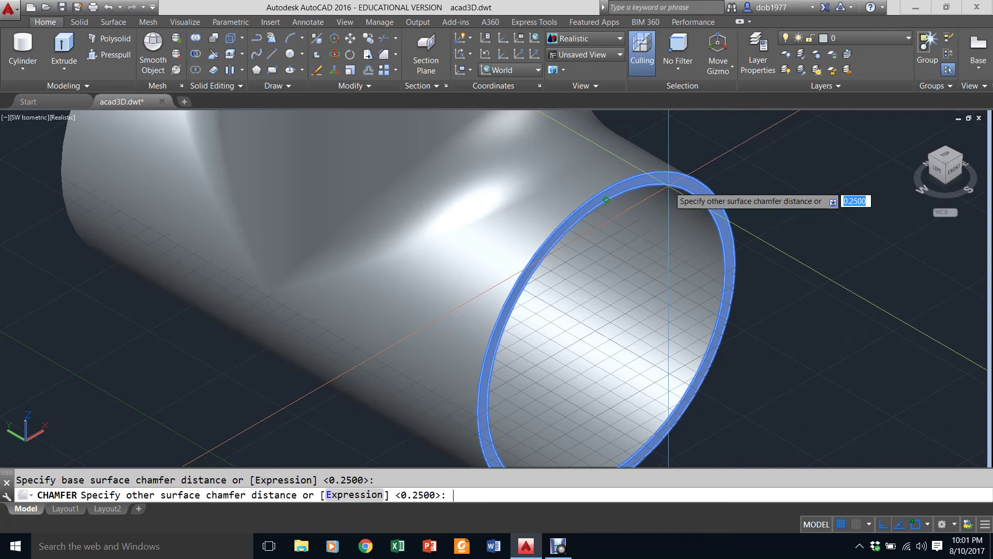
{"action": "key", "text": "Return"}
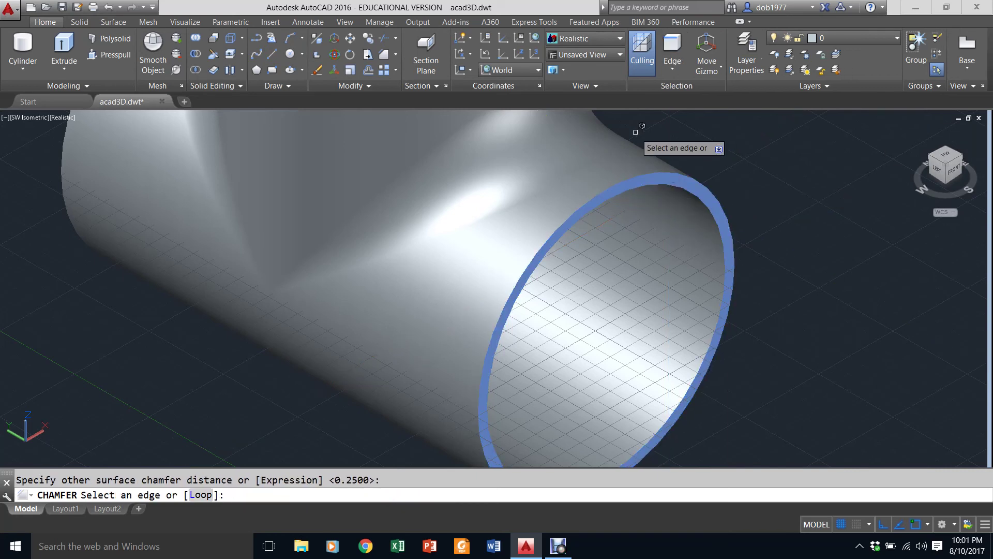
{"action": "left_click", "coordinate": [675, 187]}
{"action": "key", "text": "Return"}
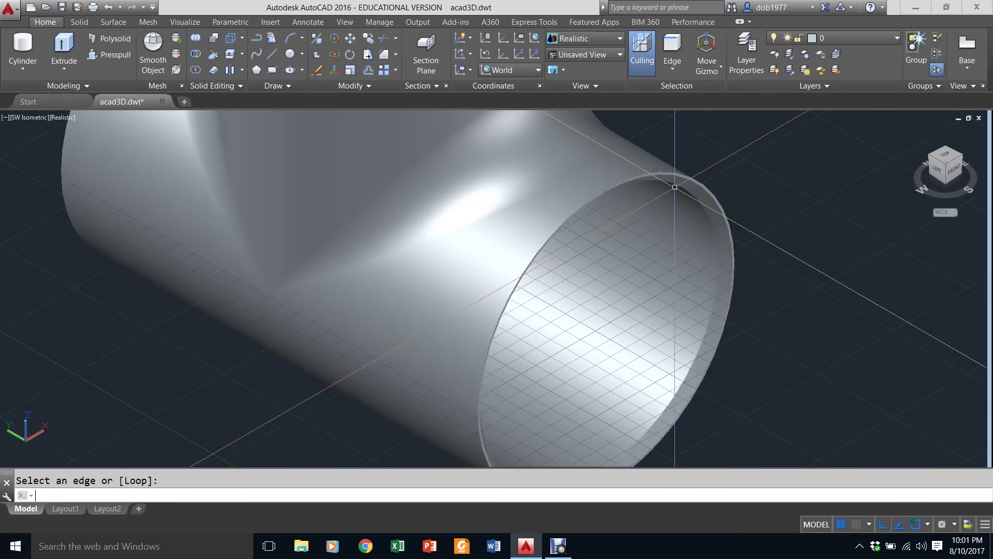
{"action": "scroll", "coordinate": [734, 260], "scroll_direction": "up", "scroll_amount": 3}
{"action": "scroll", "coordinate": [733, 261], "scroll_direction": "down", "scroll_amount": 6}
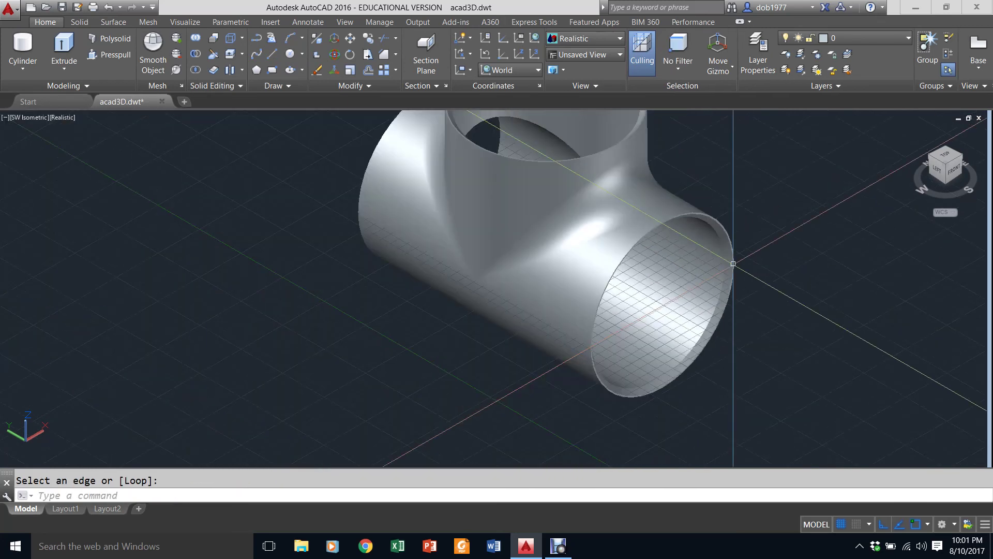
{"action": "scroll", "coordinate": [652, 229], "scroll_direction": "down", "scroll_amount": 4}
{"action": "scroll", "coordinate": [652, 230], "scroll_direction": "up", "scroll_amount": 3}
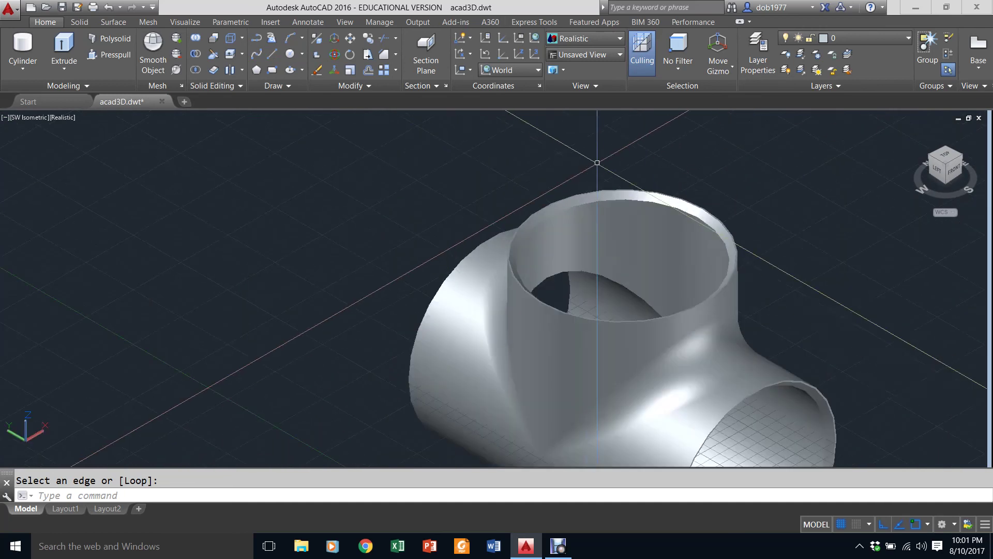
{"action": "scroll", "coordinate": [595, 166], "scroll_direction": "down", "scroll_amount": 5}
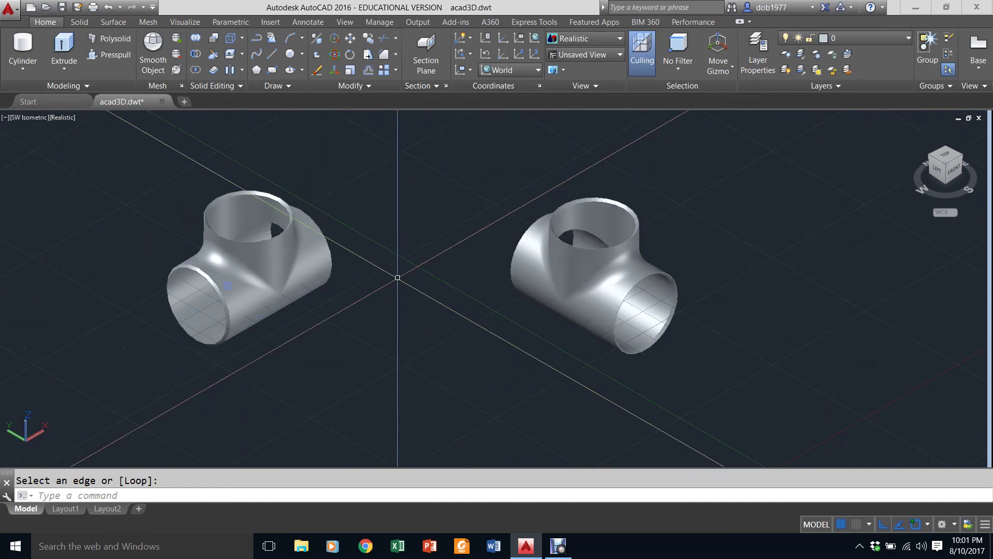